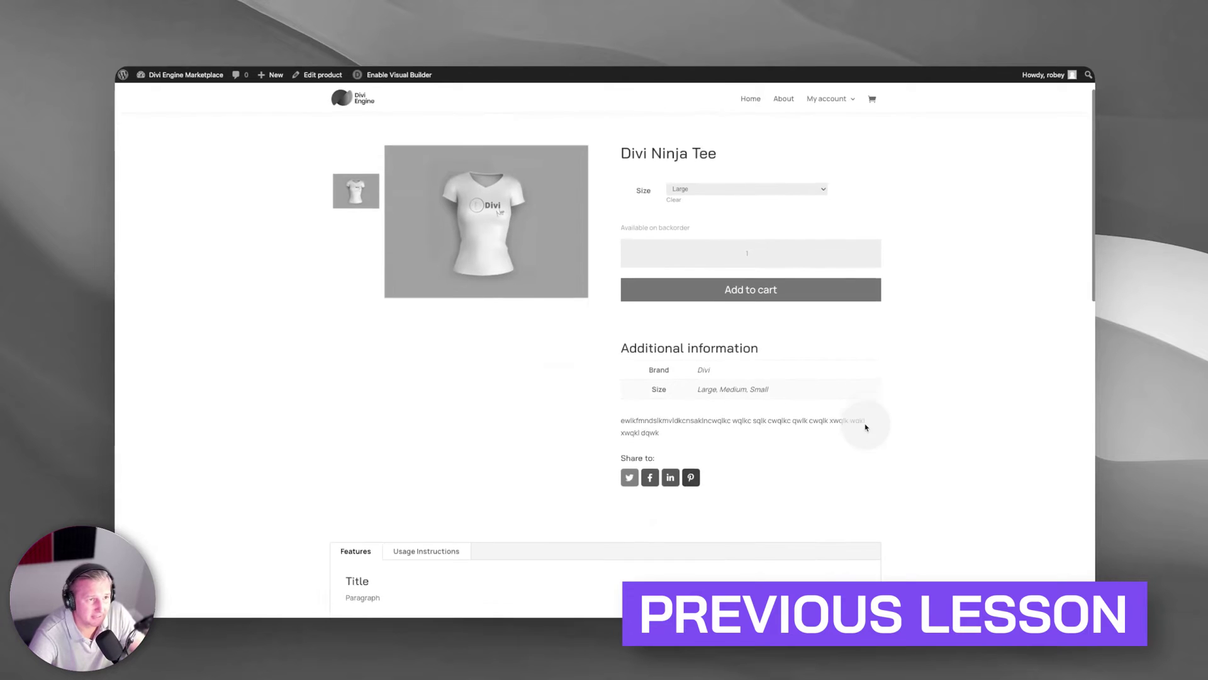
- Scroll to the Divi Engine Tee product page with its Blue, White and Yellow swatches and Size dropdown
scroll(864, 426, down, 2)
scroll(864, 426, down, 5)
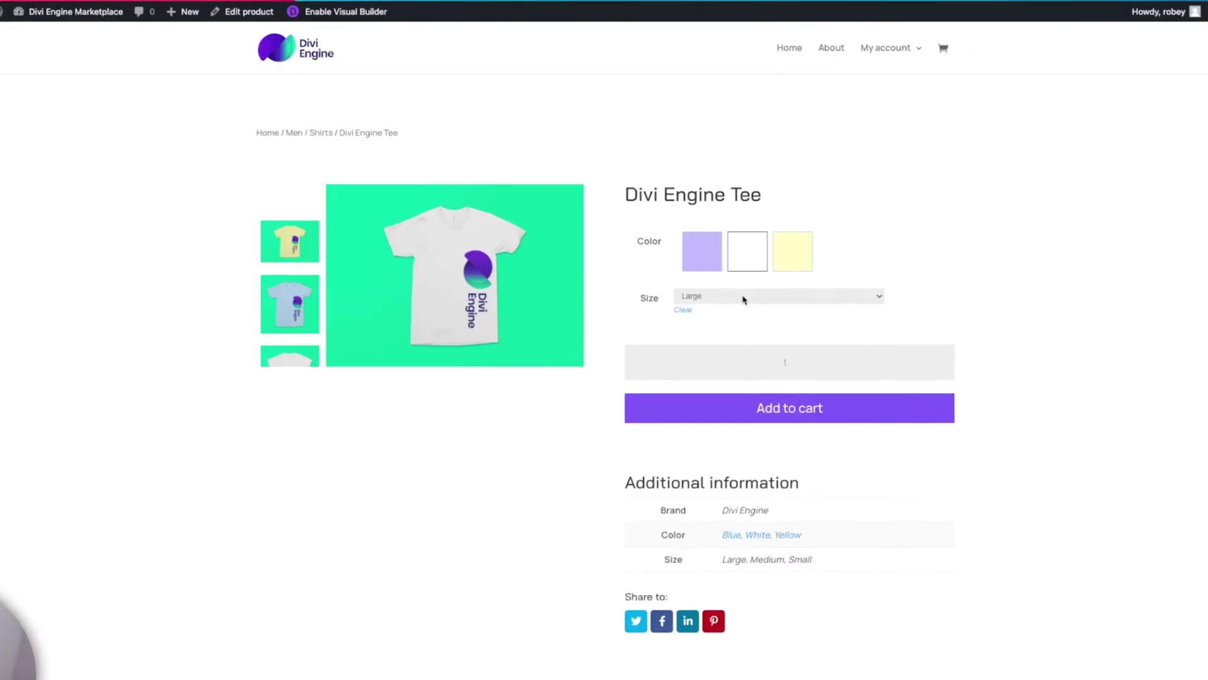
click(718, 299)
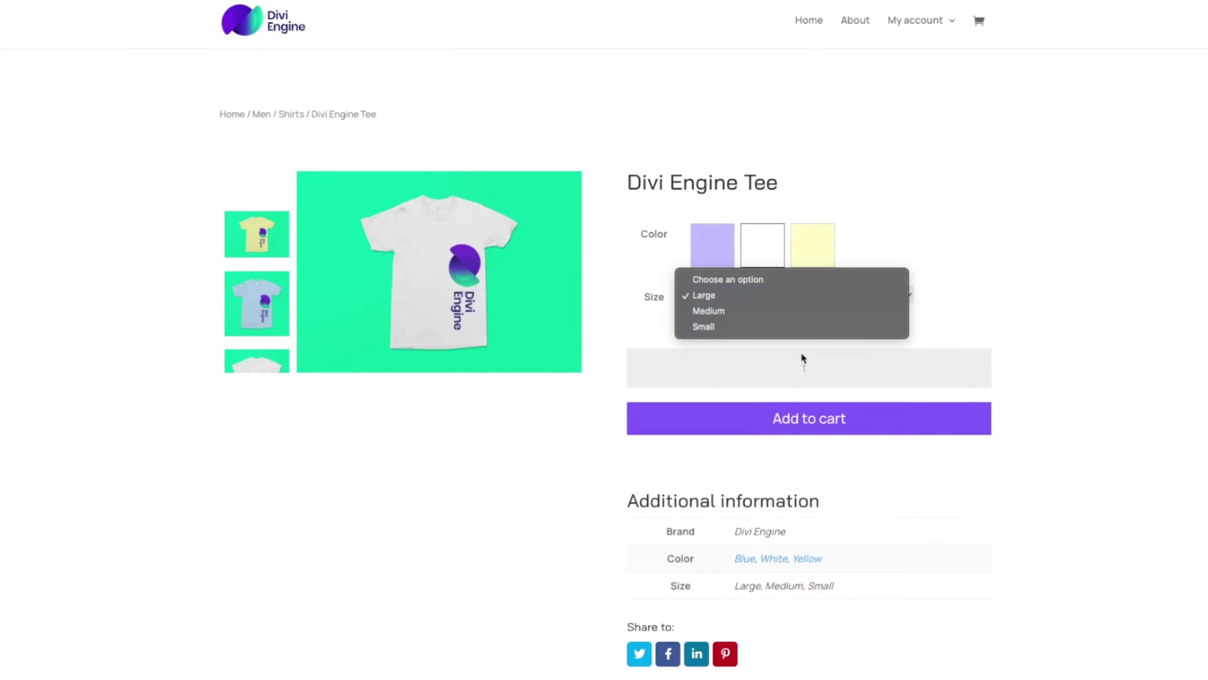
click(1020, 278)
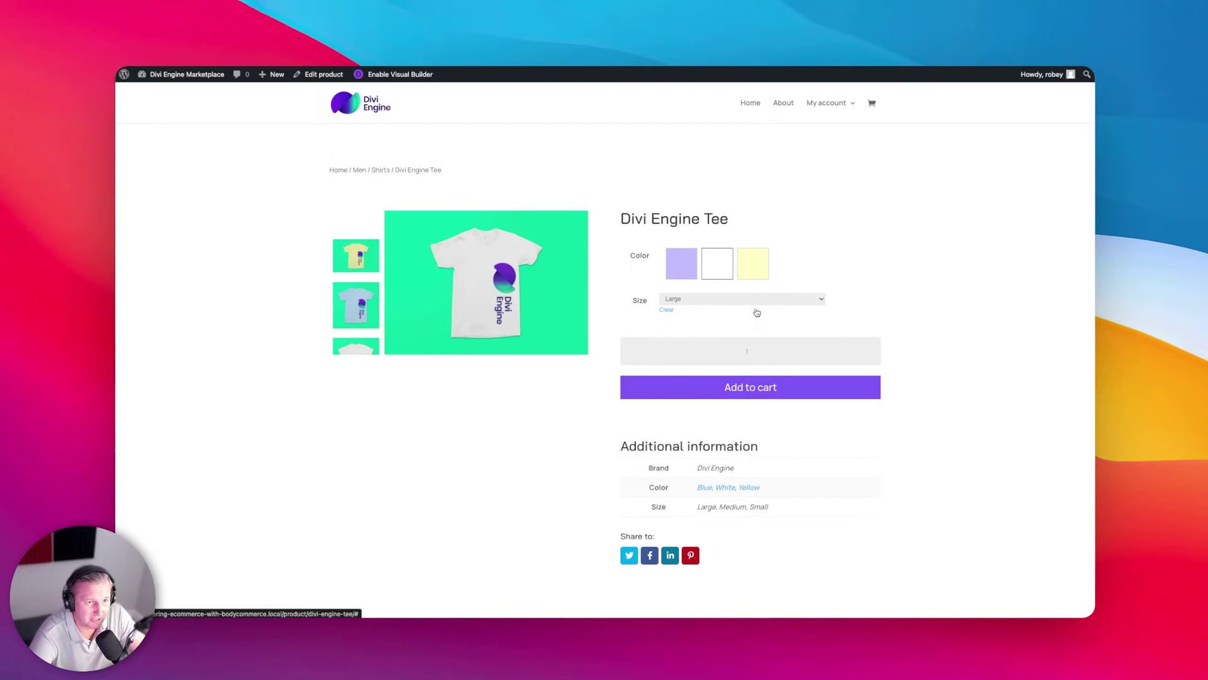
scroll(648, 474, down, 15)
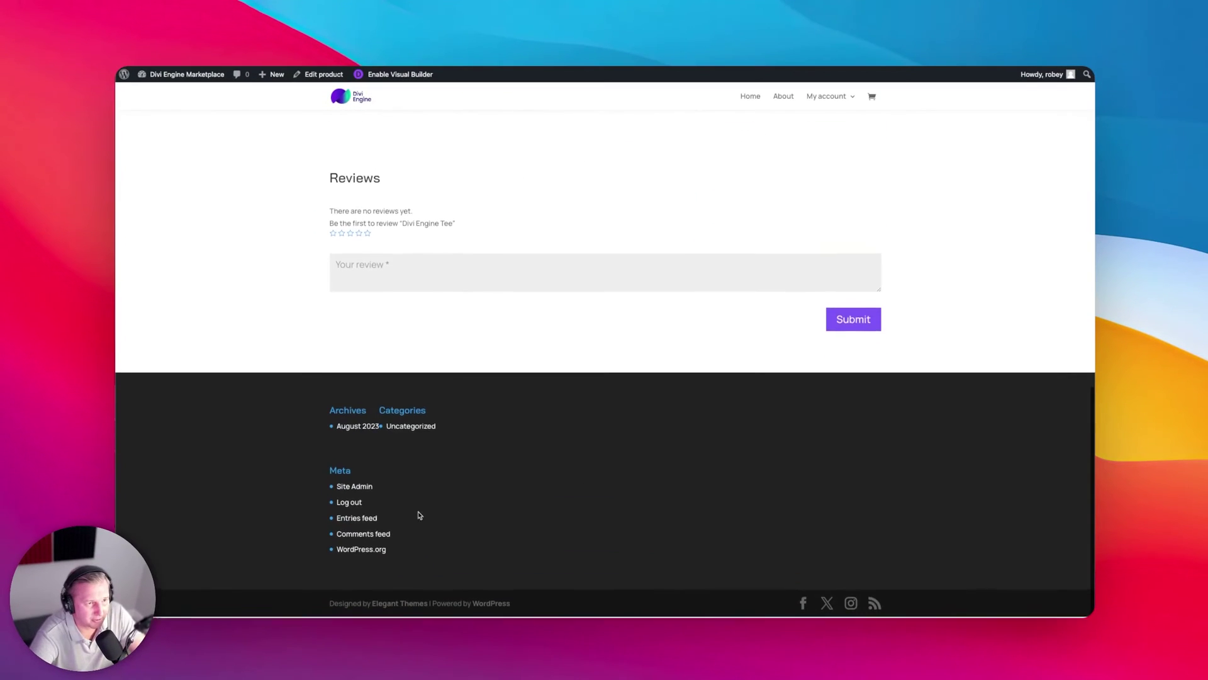
scroll(586, 485, up, 6)
scroll(647, 407, up, 10)
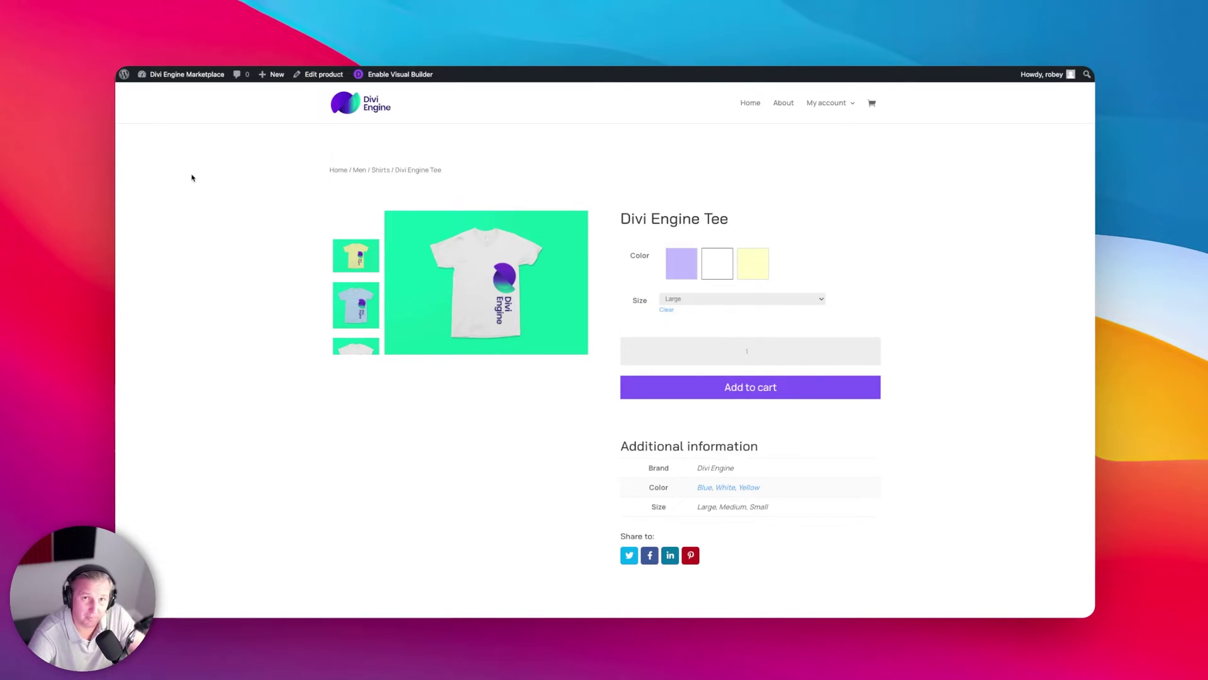
- Go to Dashboard, Products > Attributes and edit the Size attribute, still set to Select
mouse_move(186, 74)
click(148, 89)
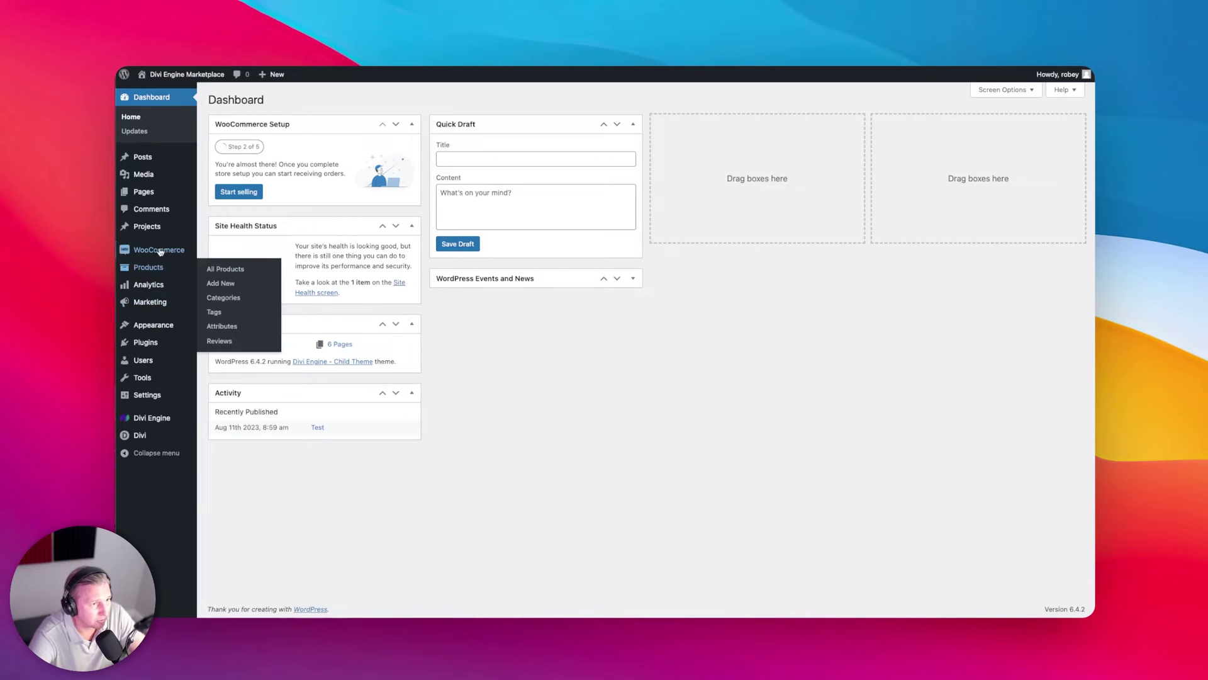
mouse_move(156, 274)
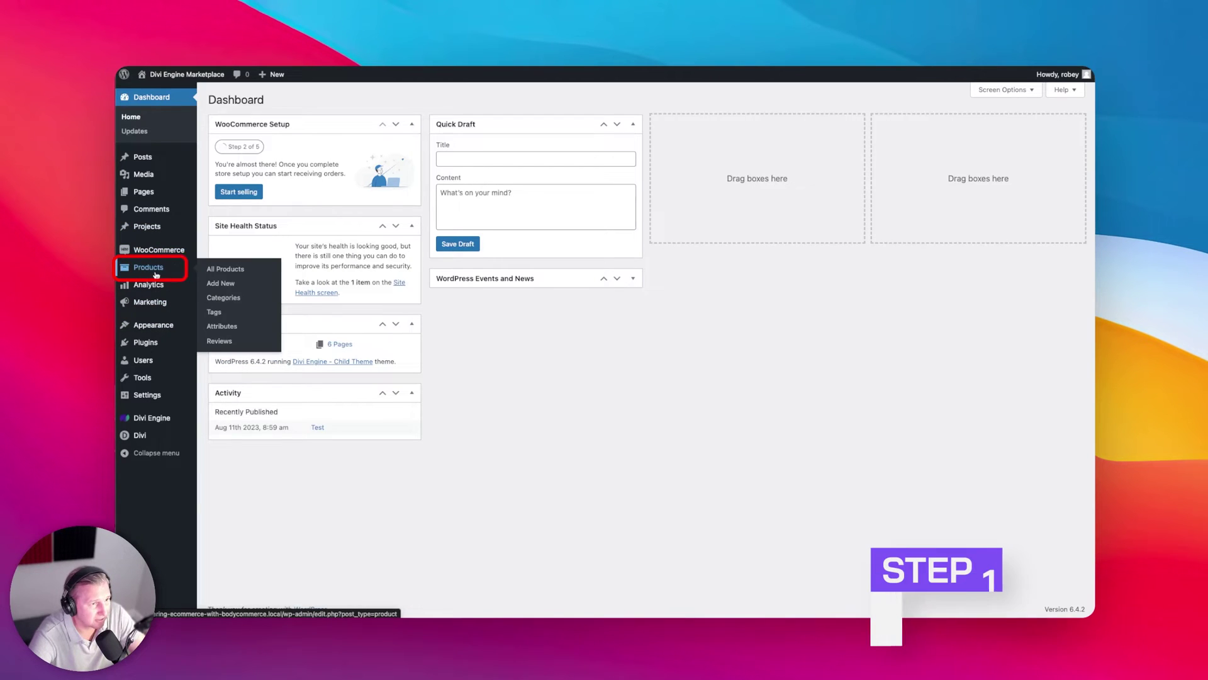
click(223, 326)
mouse_move(553, 353)
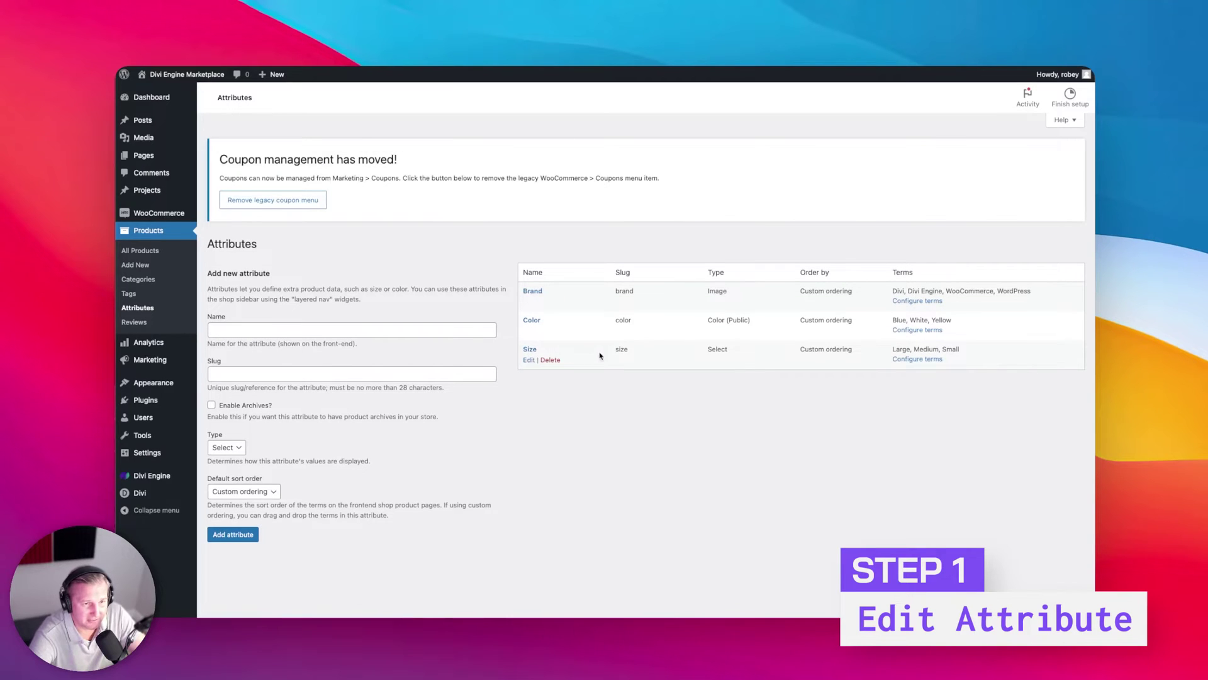
click(528, 361)
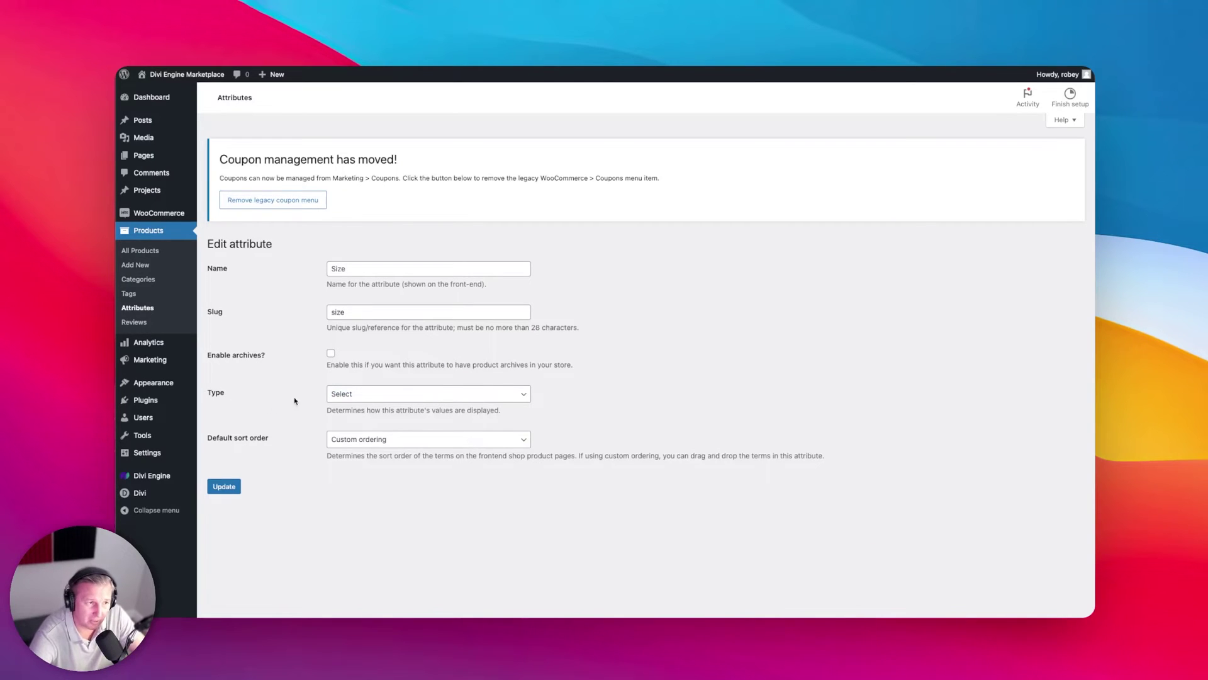
click(342, 398)
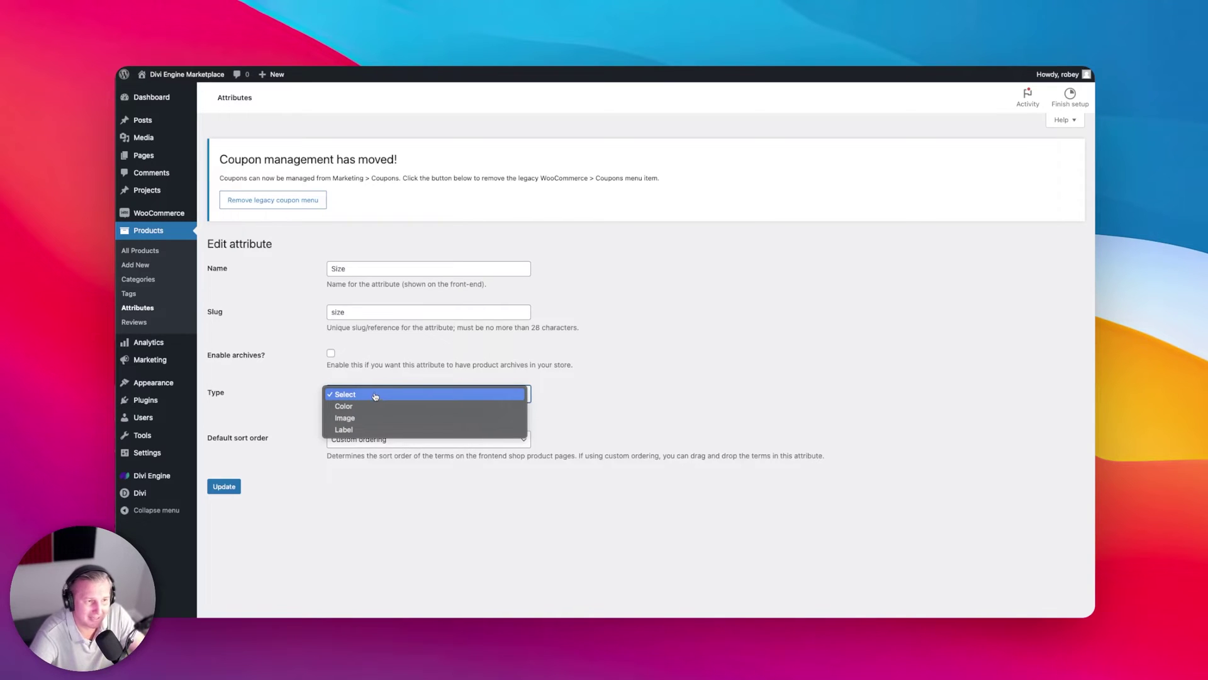
- Change the Size attribute's Type from Select to Label, keep Custom ordering, and save
click(368, 431)
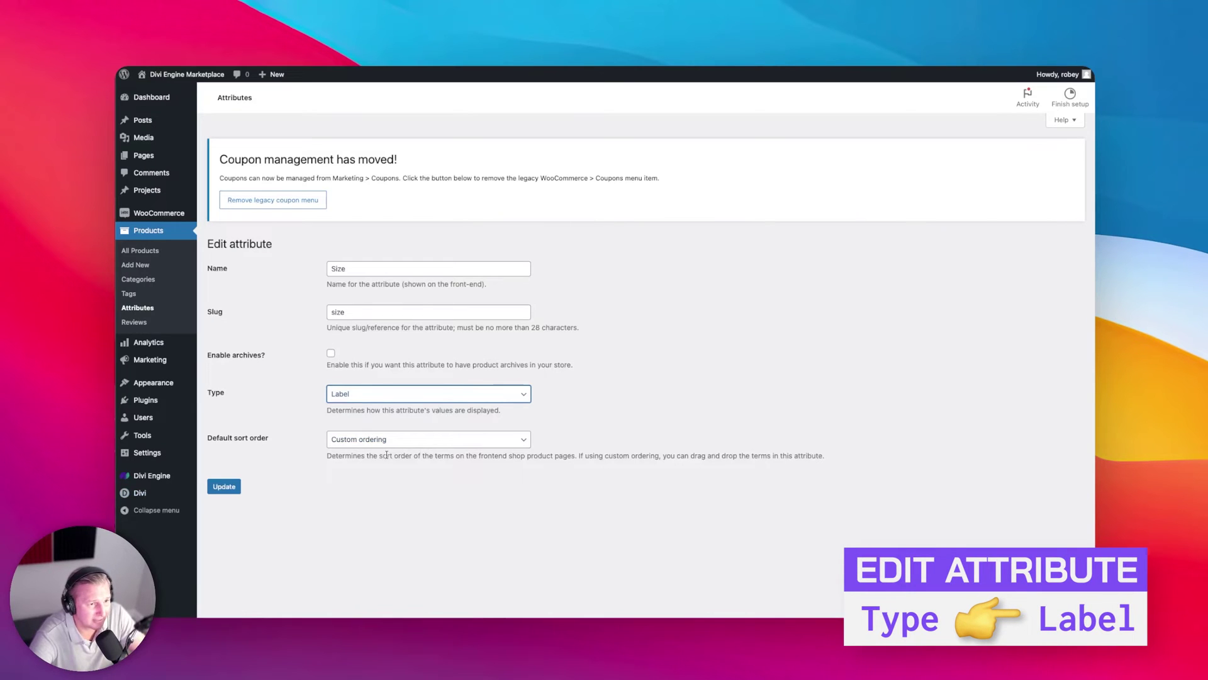
click(343, 443)
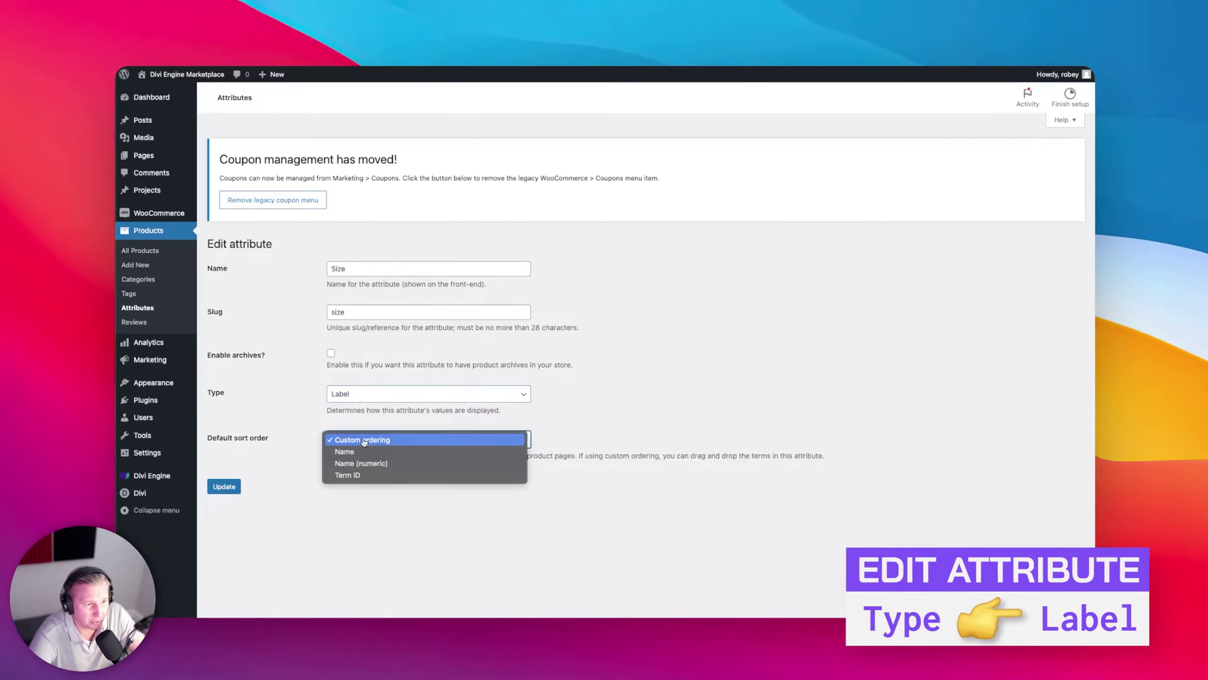
click(623, 495)
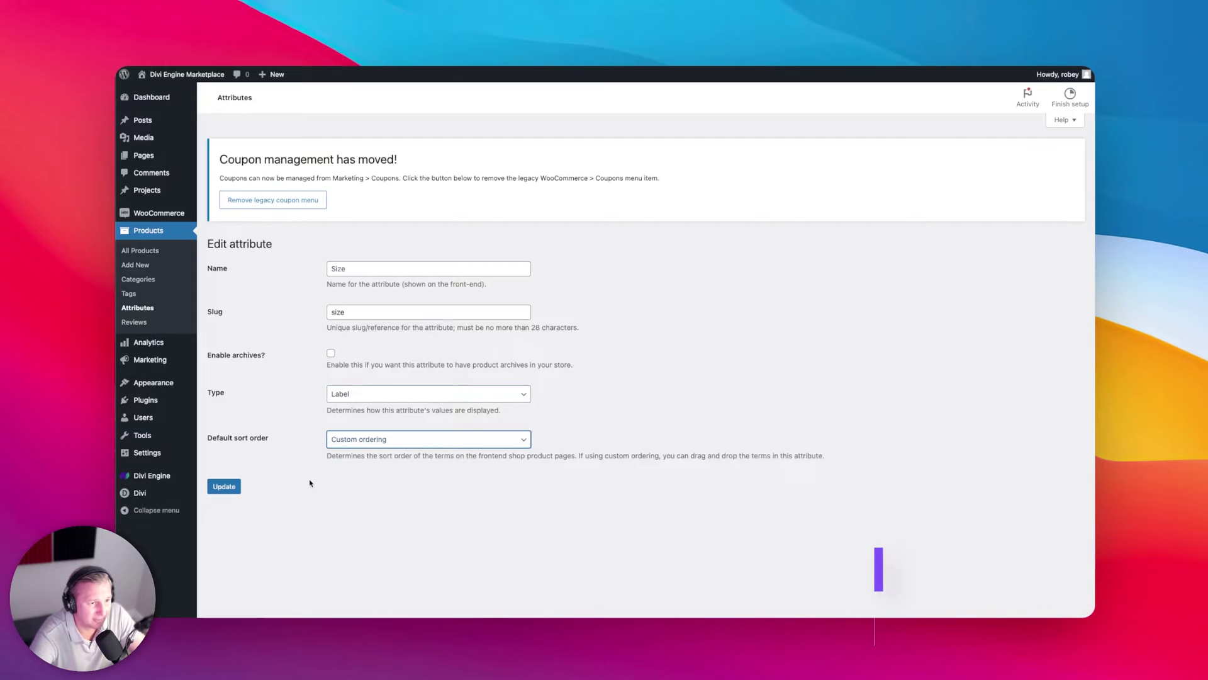
click(225, 486)
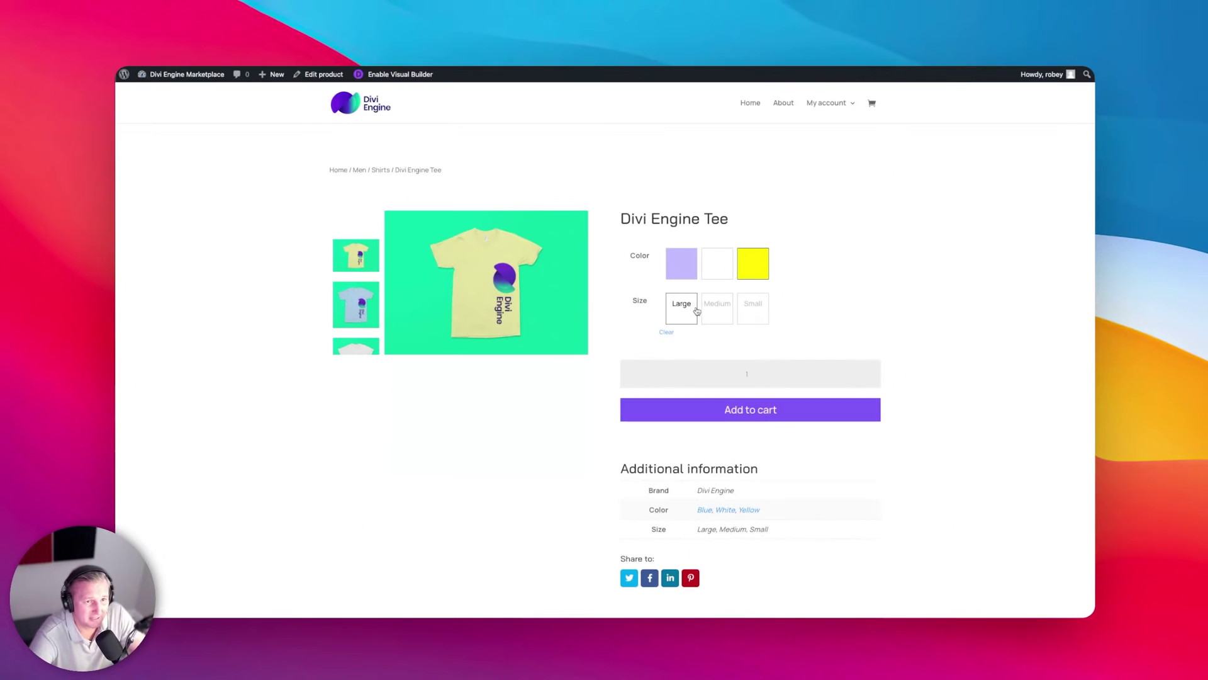
- Try the Large, Medium and Small label buttons for Size on the Divi Engine Tee page
click(753, 315)
click(720, 315)
click(752, 315)
click(728, 316)
click(680, 316)
click(717, 313)
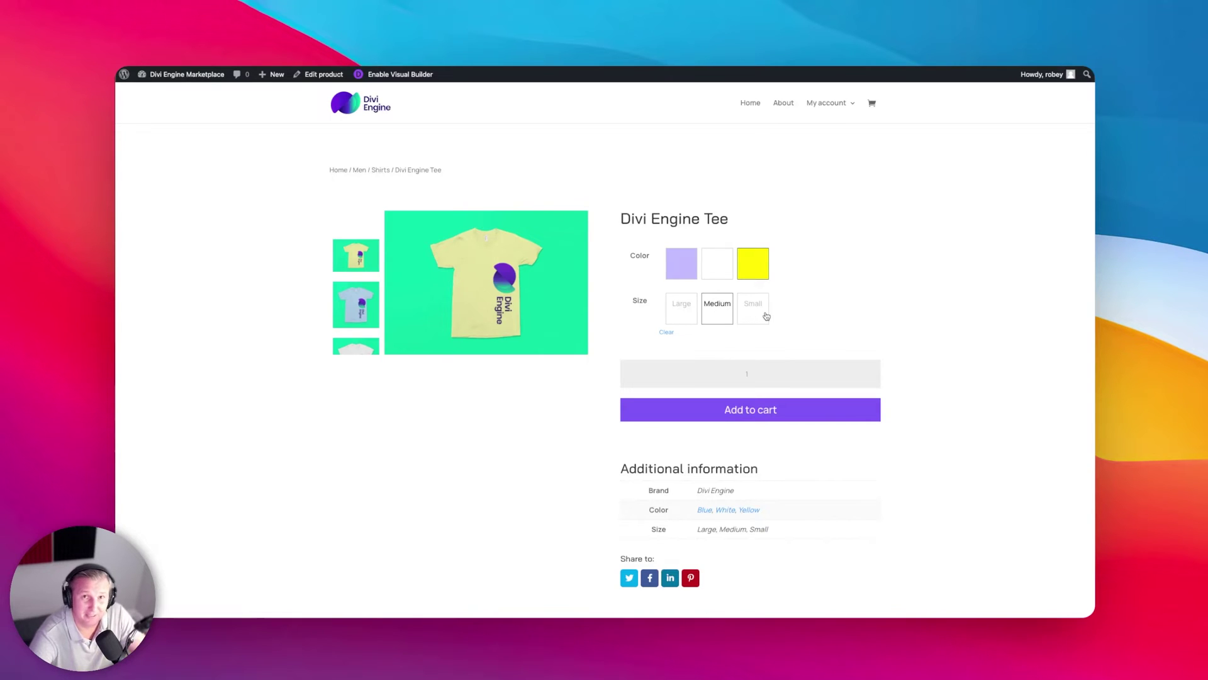
click(766, 315)
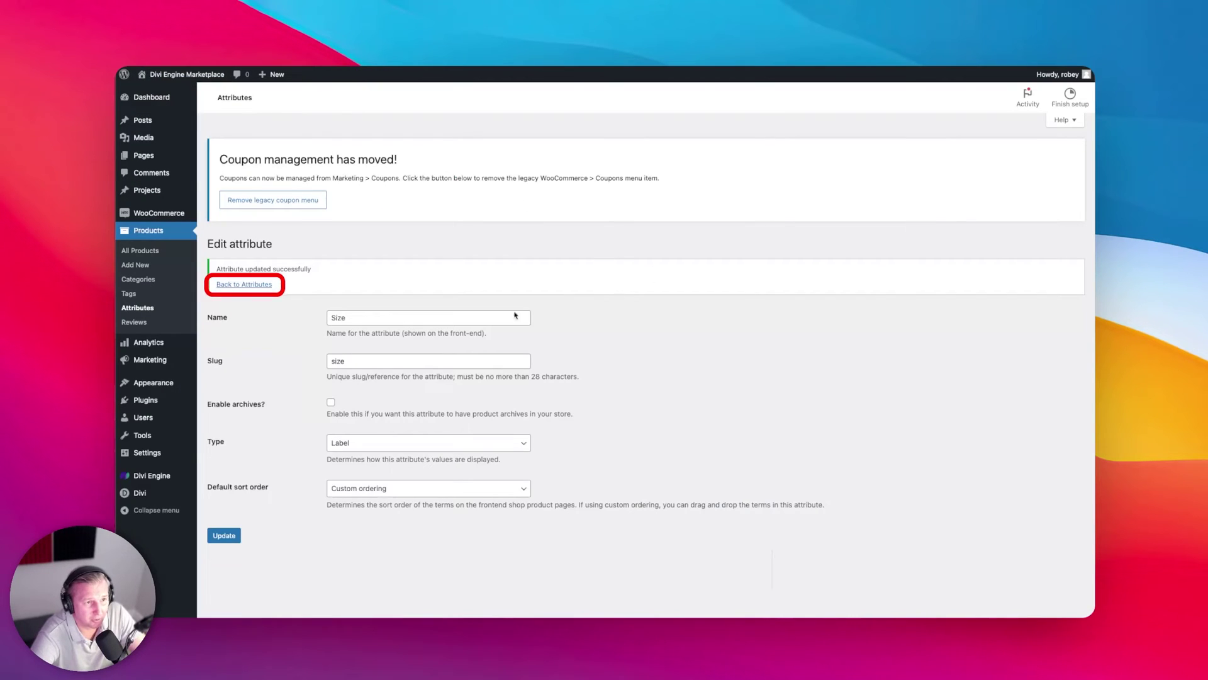
- View the Size attribute's terms, then go to Divi Engine > BodyCommerce settings
click(244, 284)
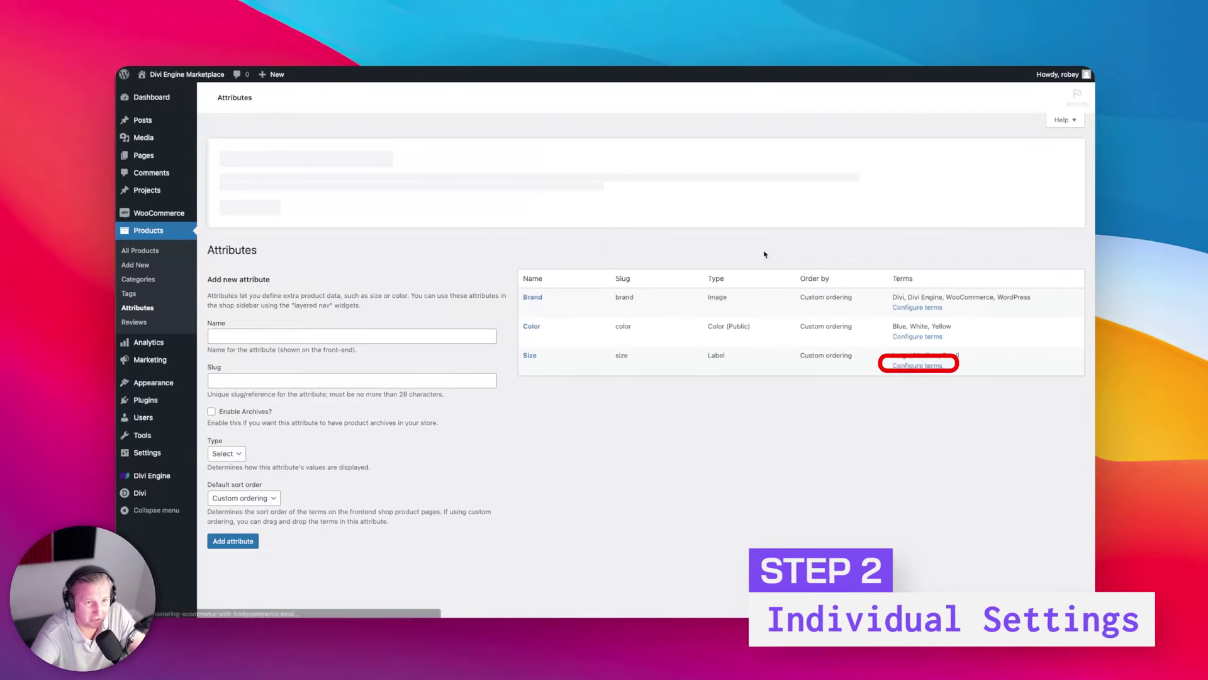
click(916, 360)
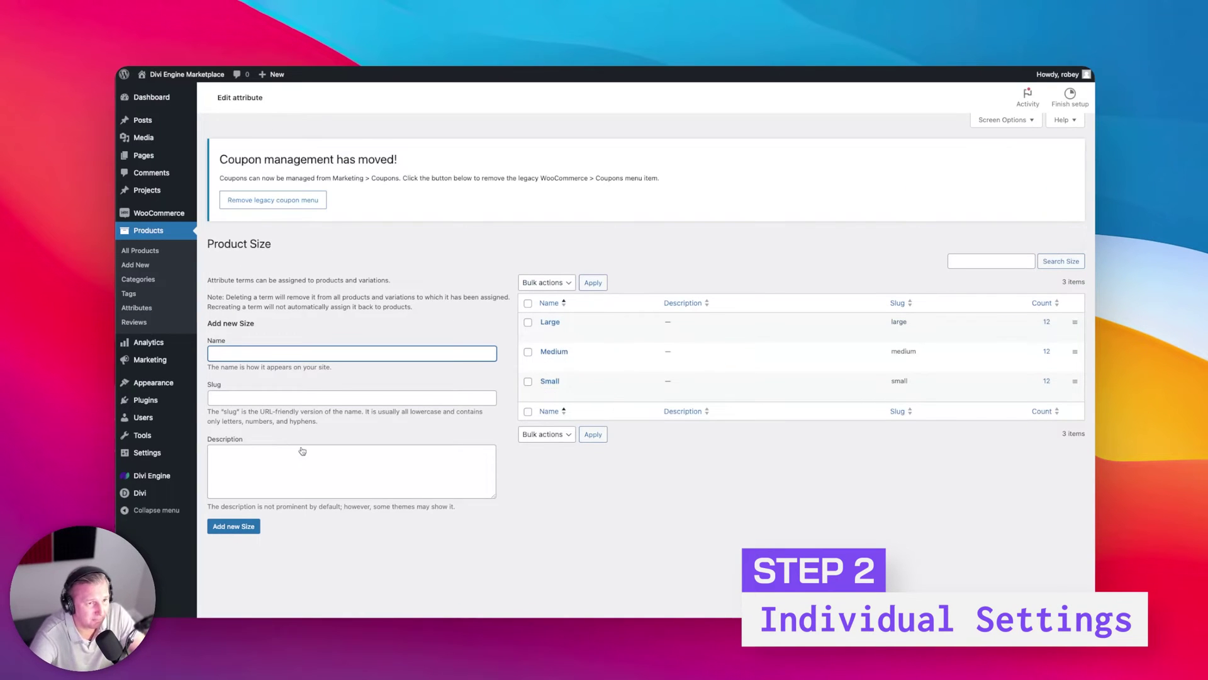
mouse_move(138, 479)
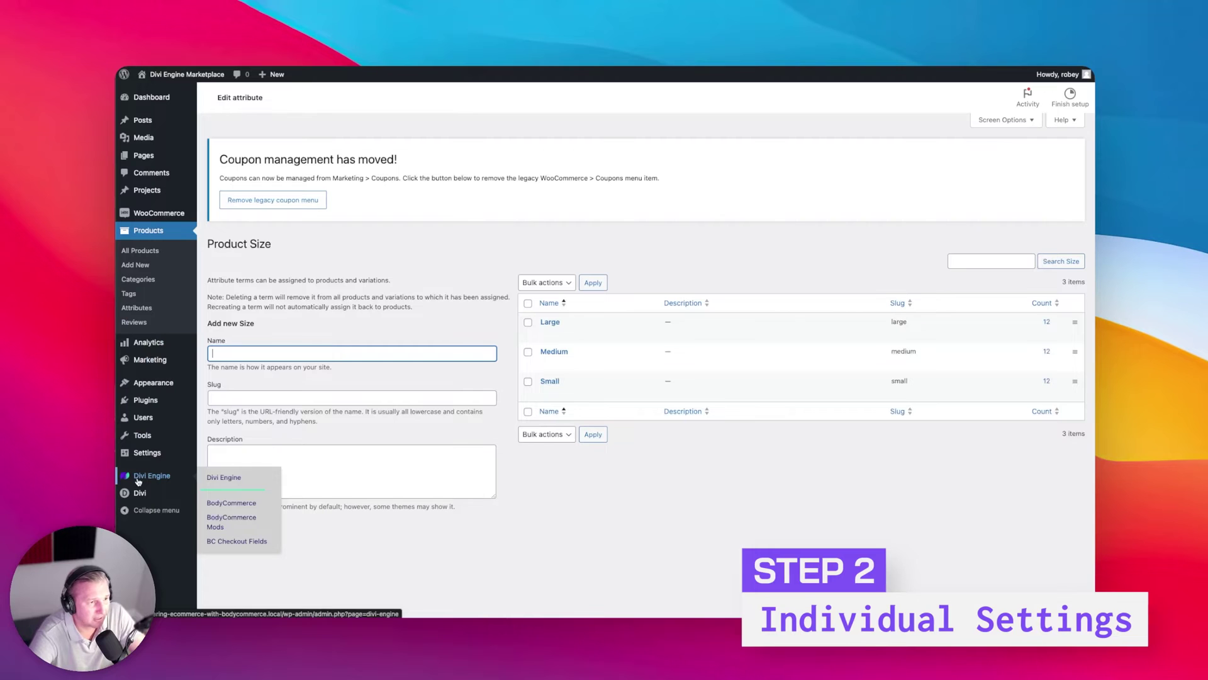
click(231, 502)
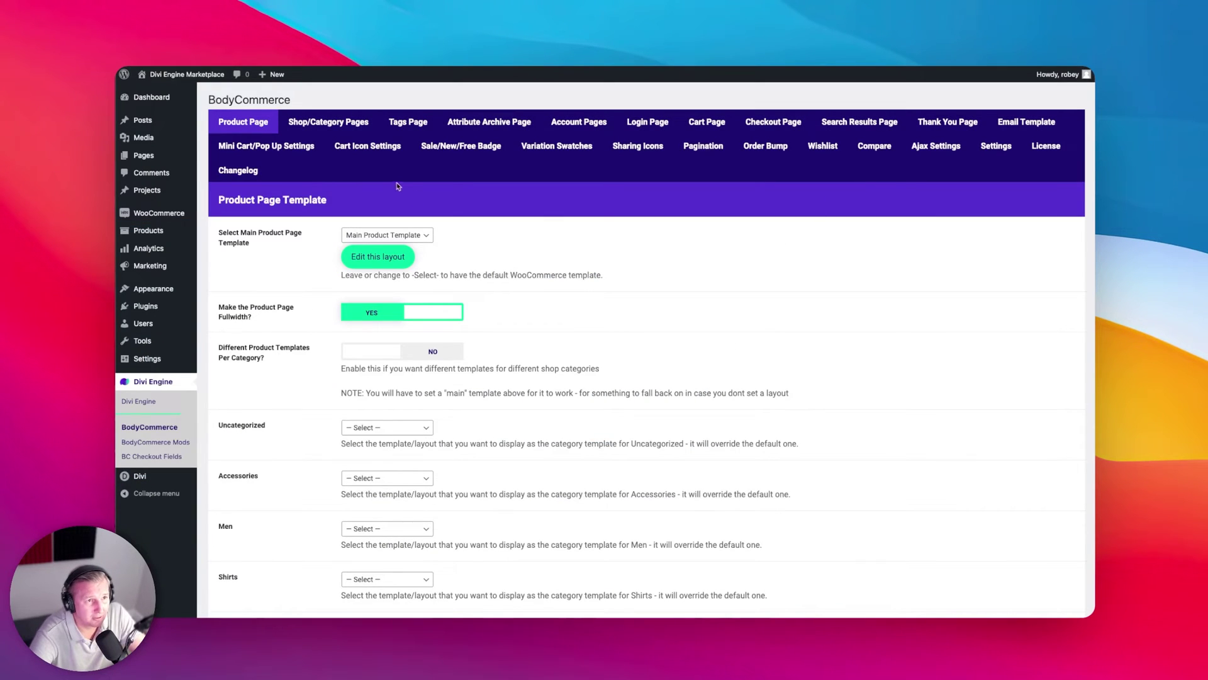
- Show the Variation Swatches tab and scroll to the Label (Button) Variation Type settings
click(556, 145)
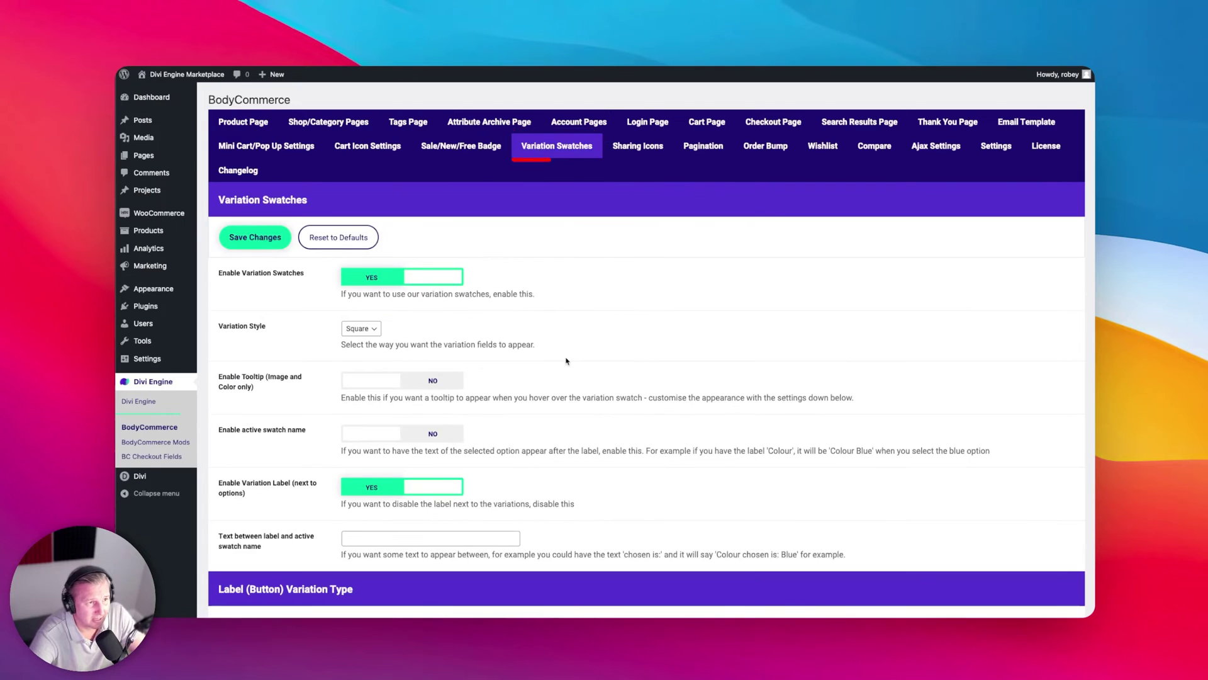
scroll(566, 361, down, 5)
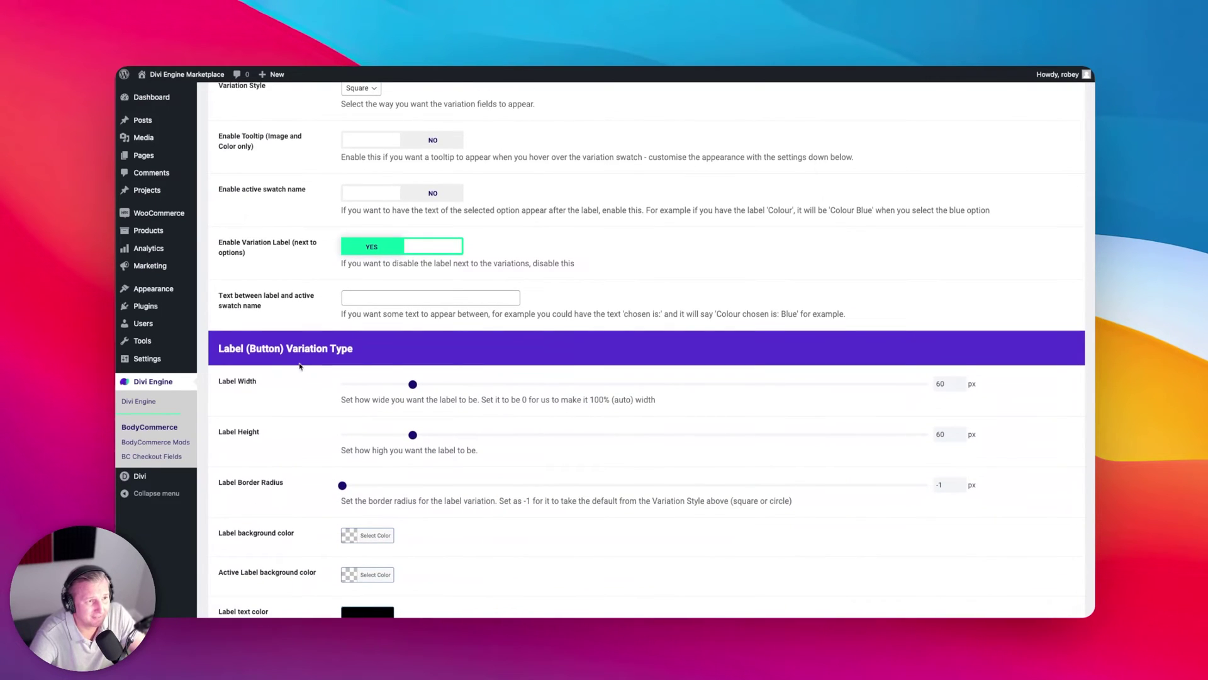
scroll(346, 346, down, 3)
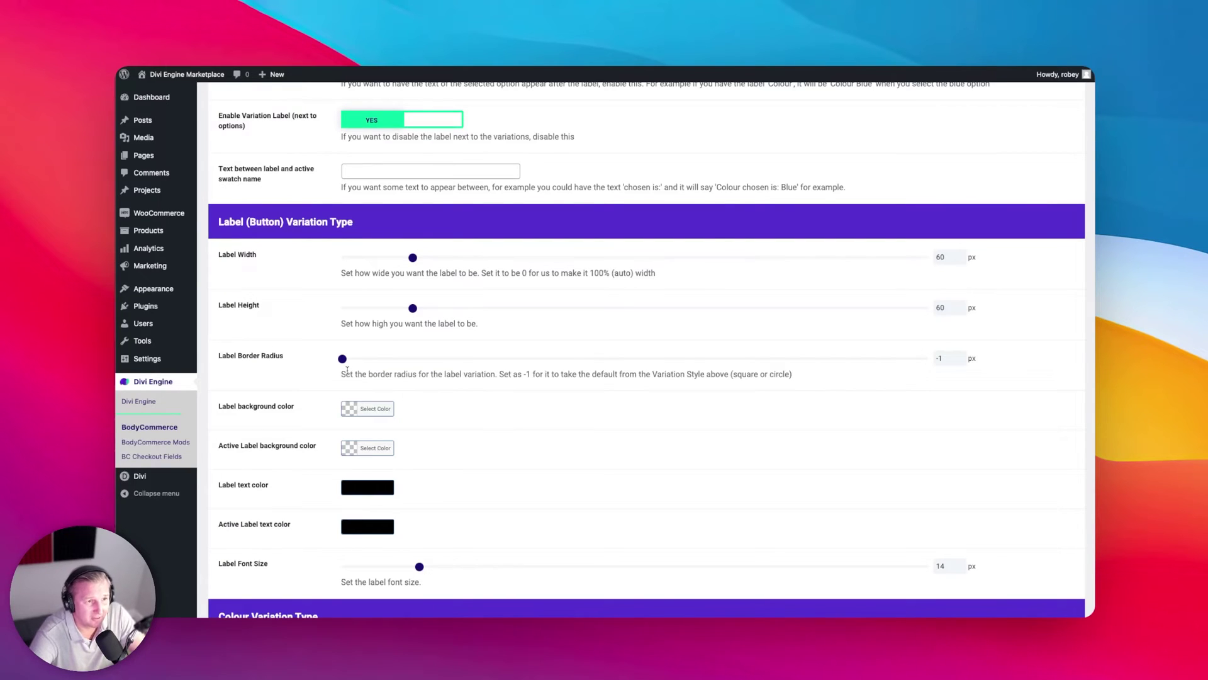
scroll(436, 435, down, 2)
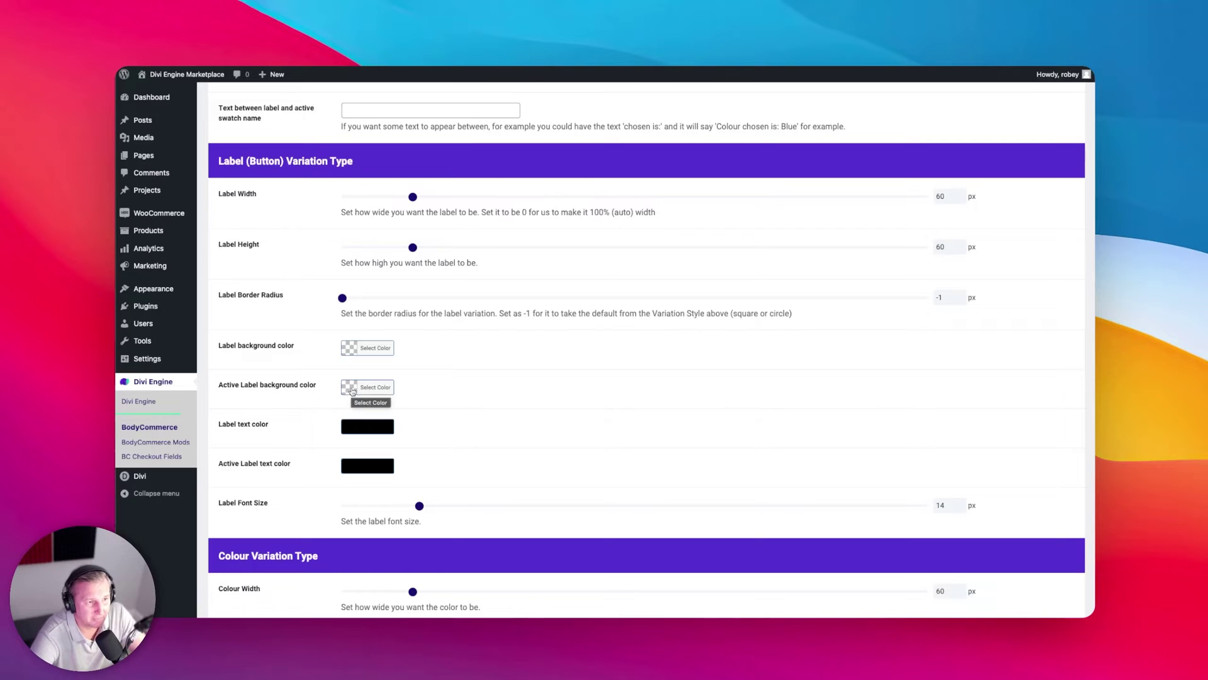
click(352, 388)
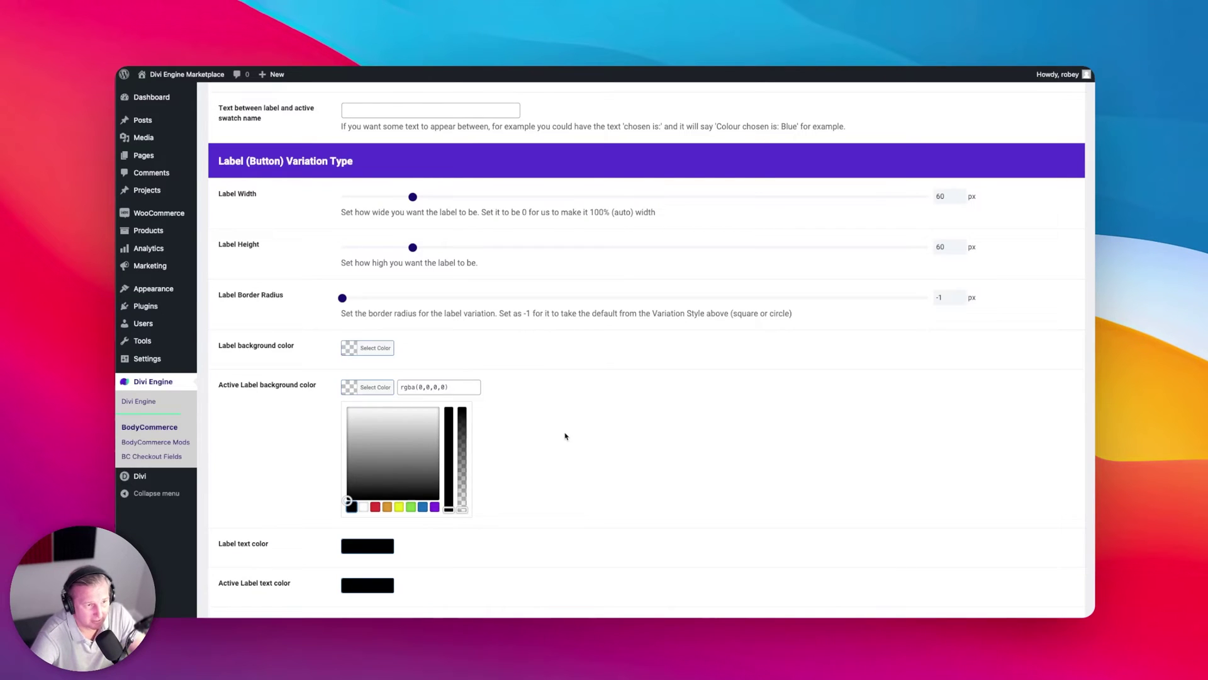
- Make the Active Label background opaque black and its text colour #ffffff
drag(461, 508, 462, 404)
click(367, 387)
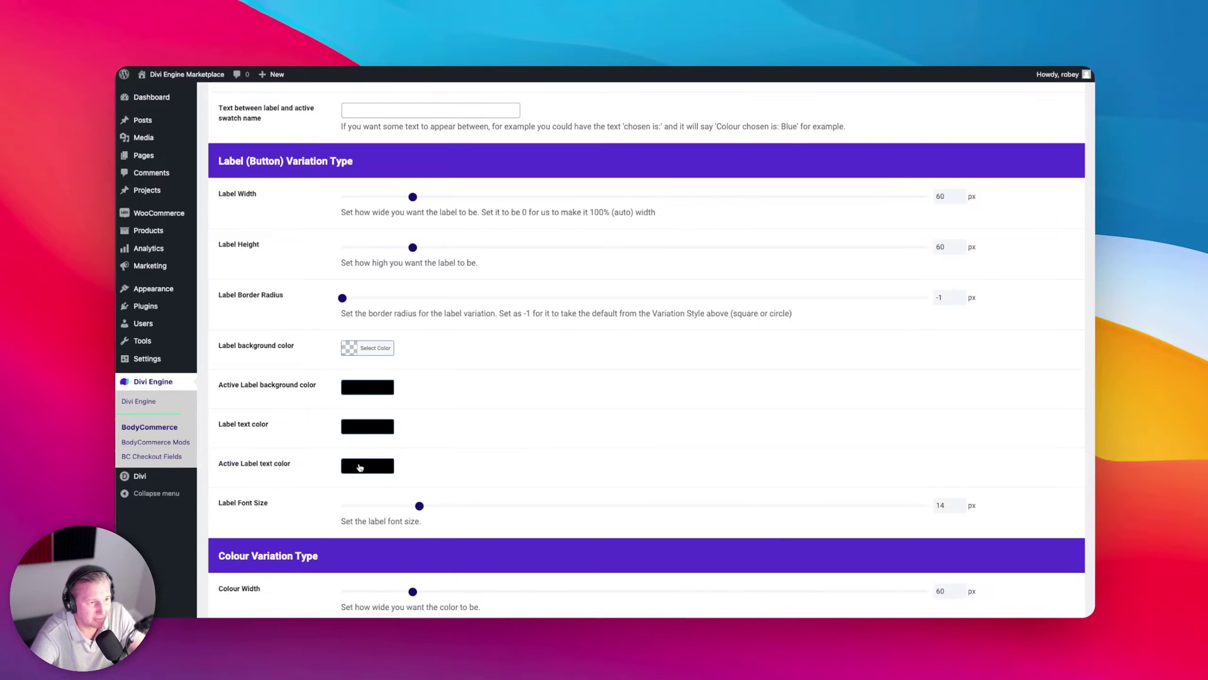
click(360, 465)
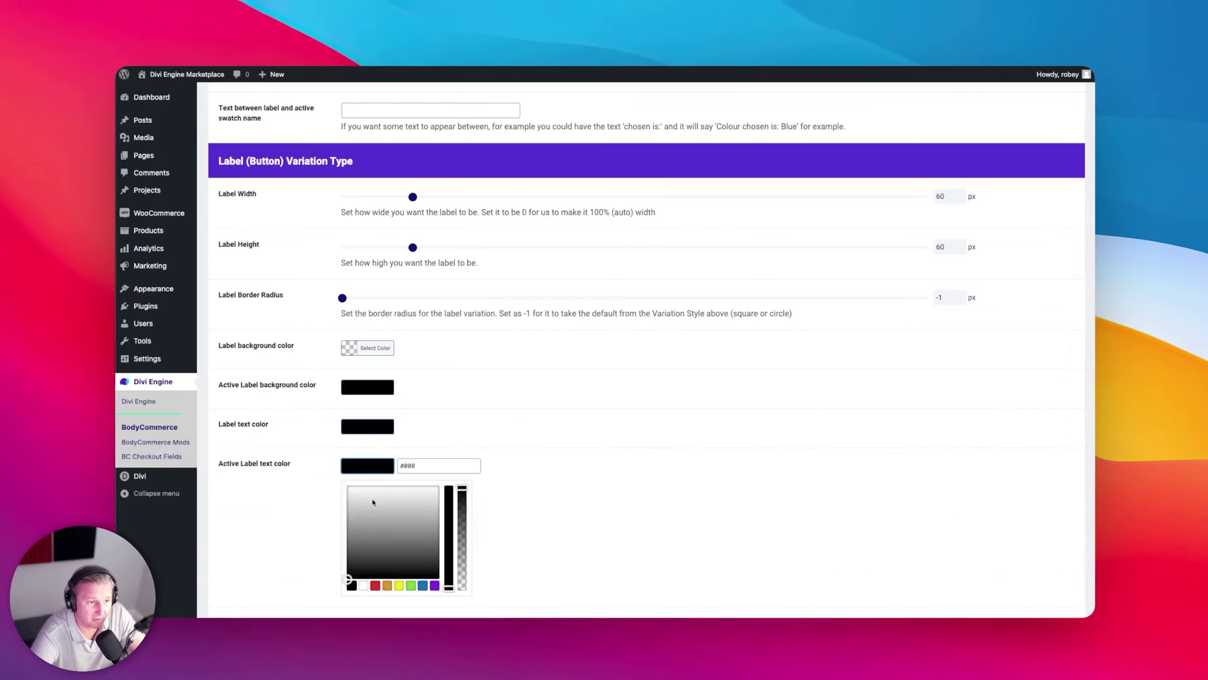
click(363, 586)
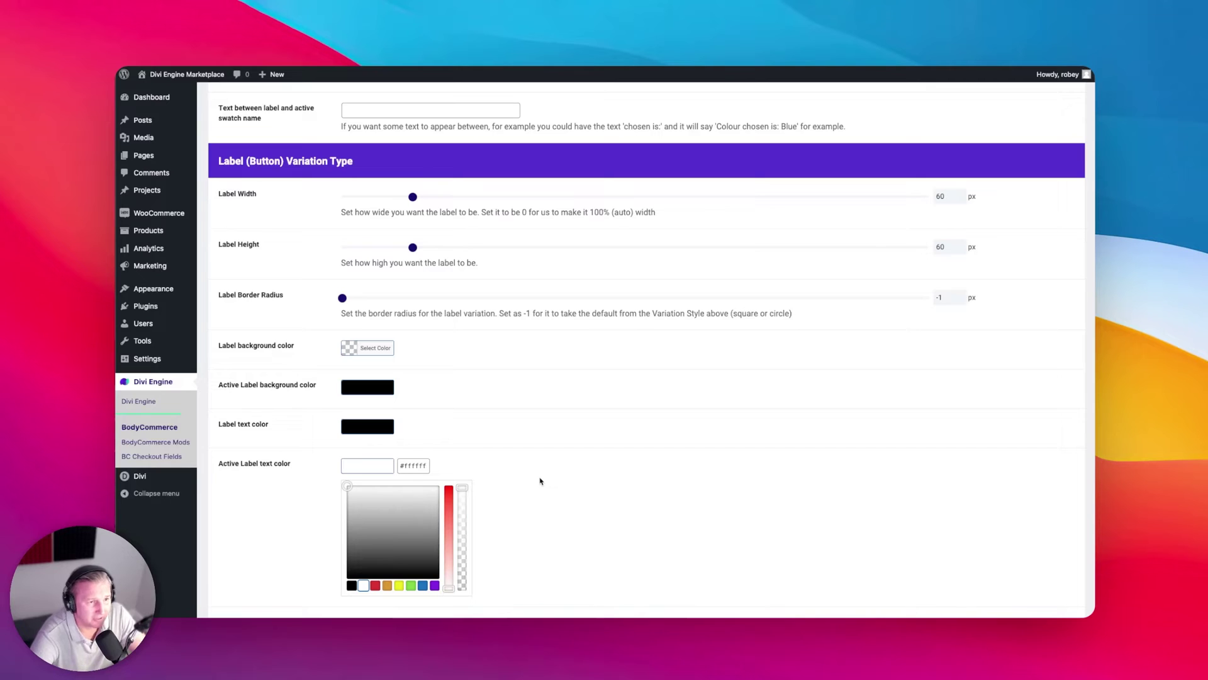
click(540, 482)
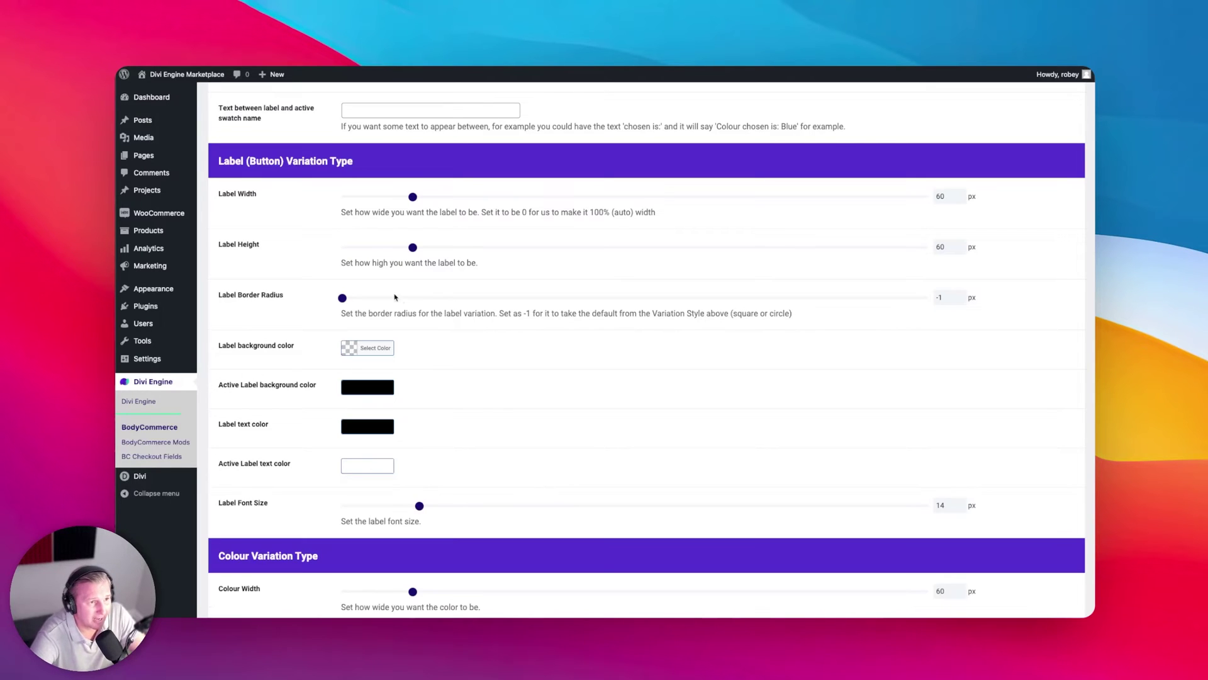
- Set Label Border Radius to 500 px so size labels are fully rounded
drag(343, 298, 930, 297)
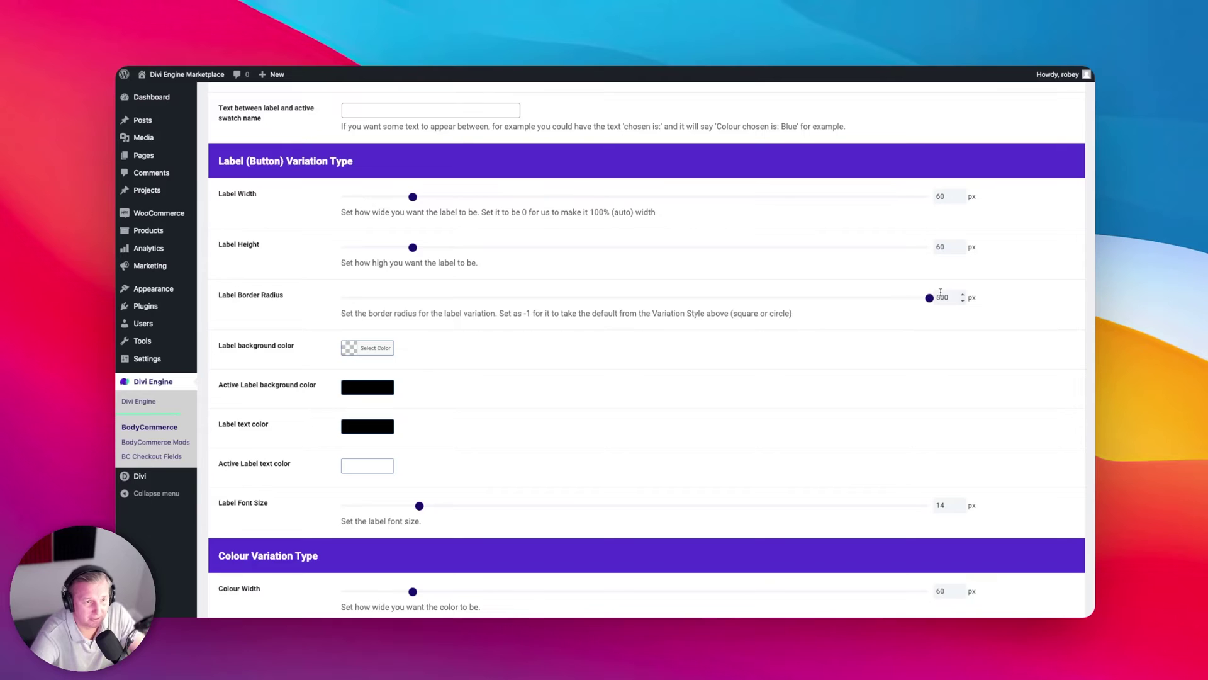
scroll(592, 375, down, 1)
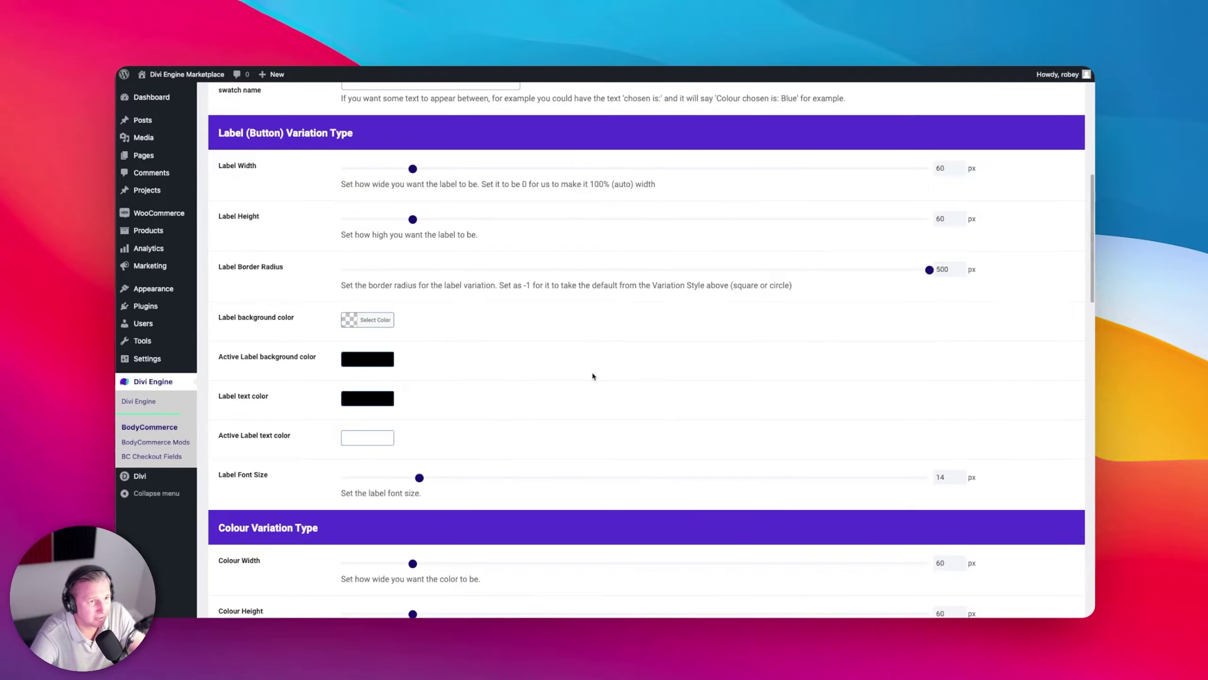
scroll(593, 376, up, 1)
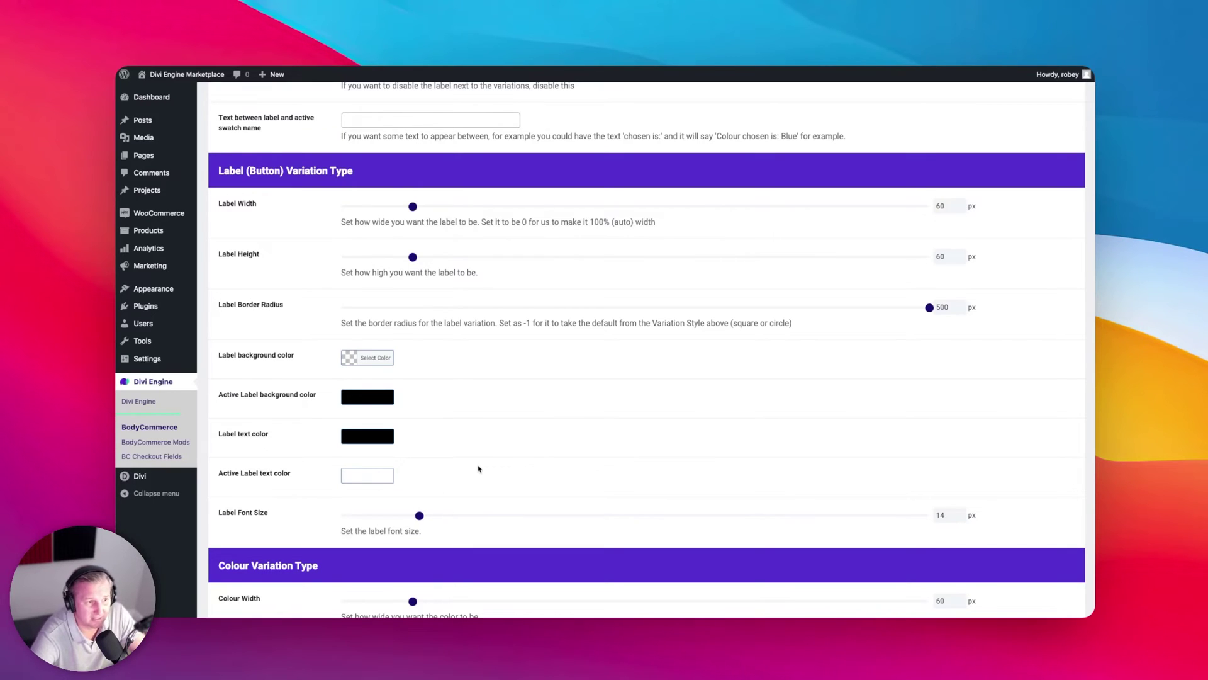
scroll(565, 404, down, 10)
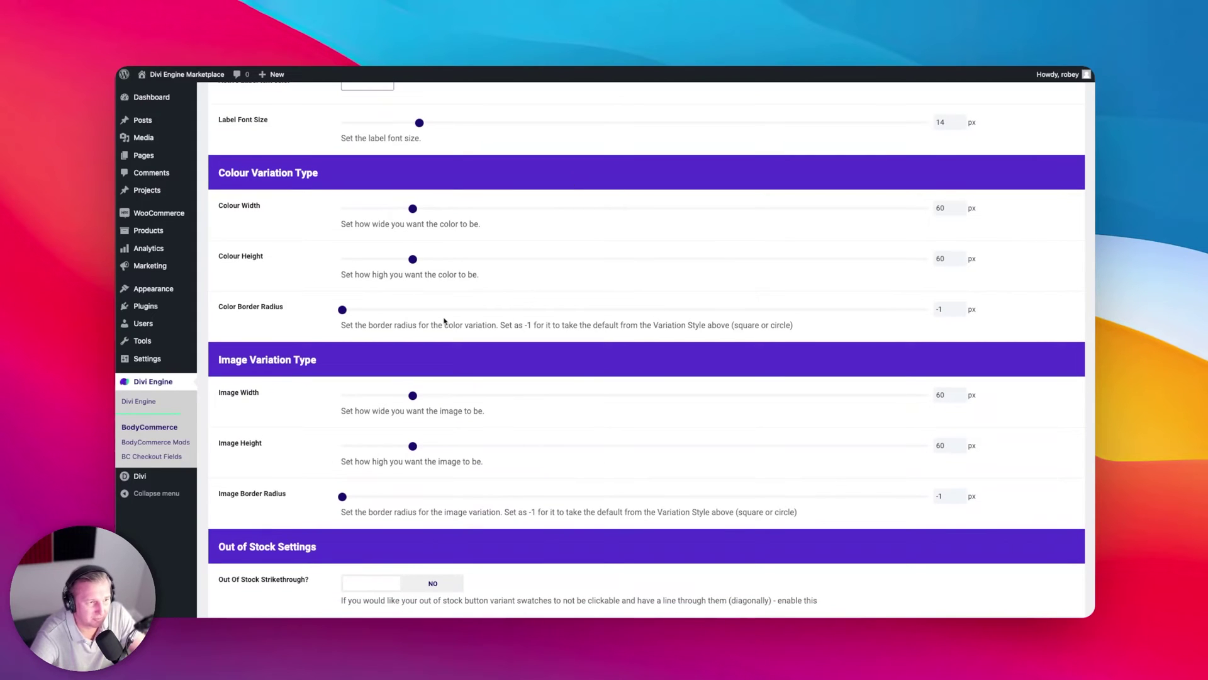
scroll(447, 318, down, 15)
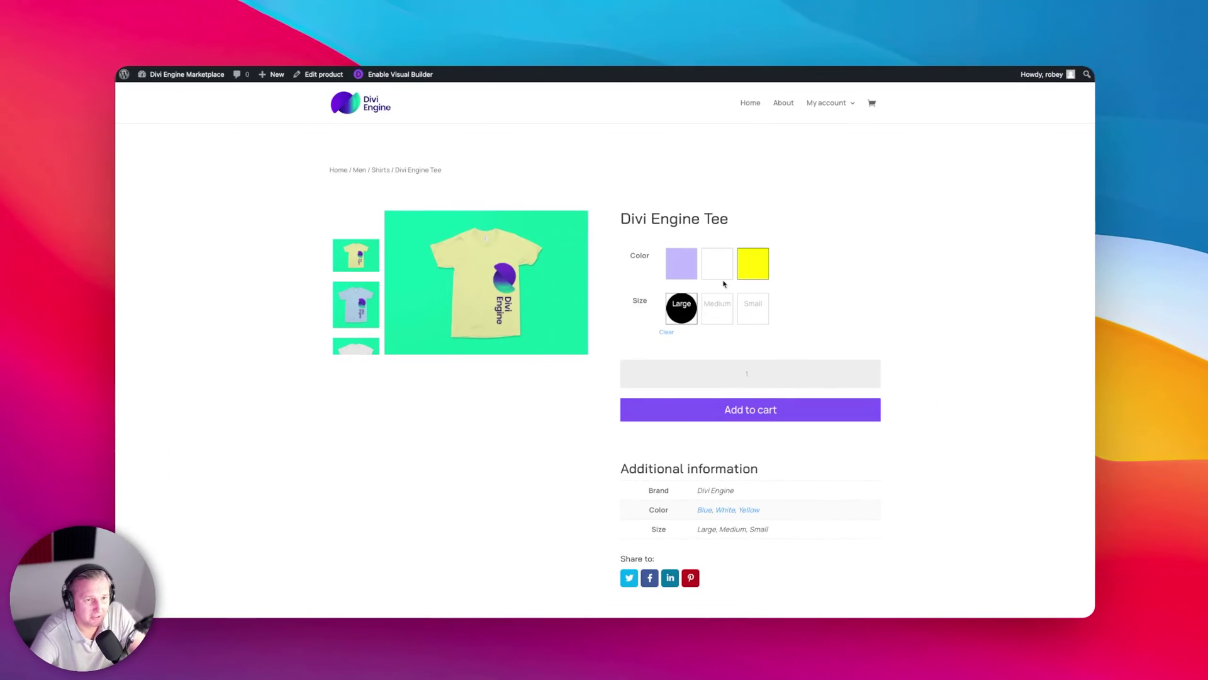
- Click through Medium, Small and Large sizes to preview the round black active label
click(717, 308)
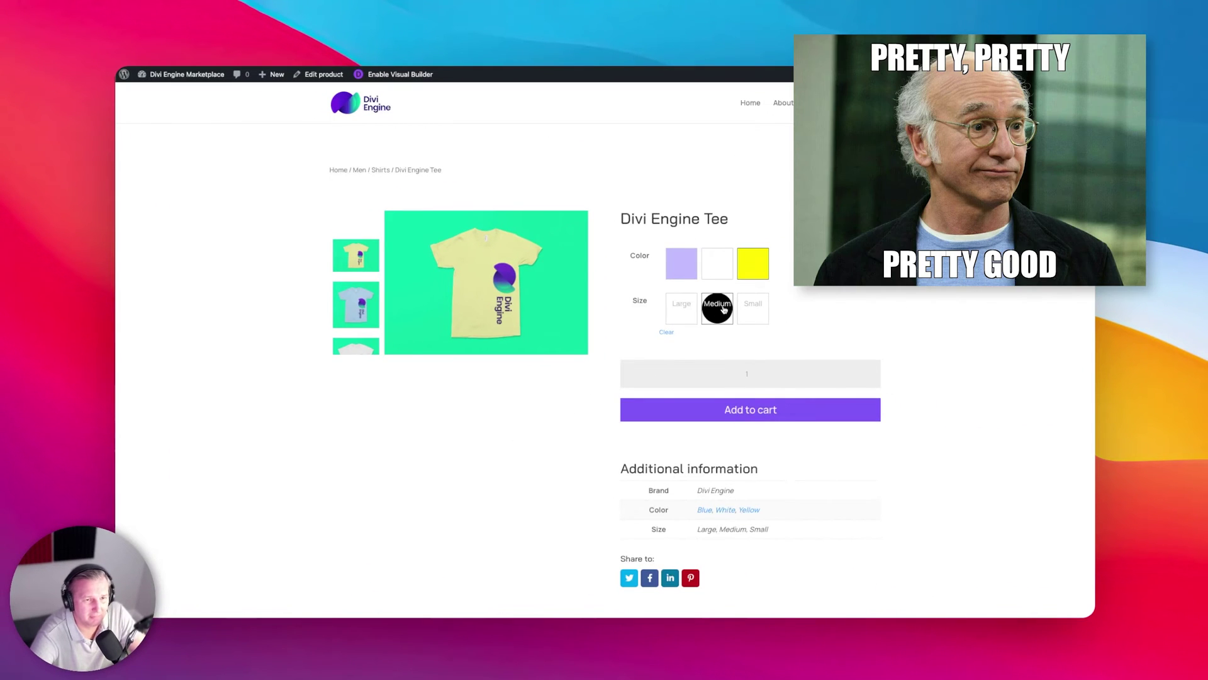
click(751, 308)
click(669, 309)
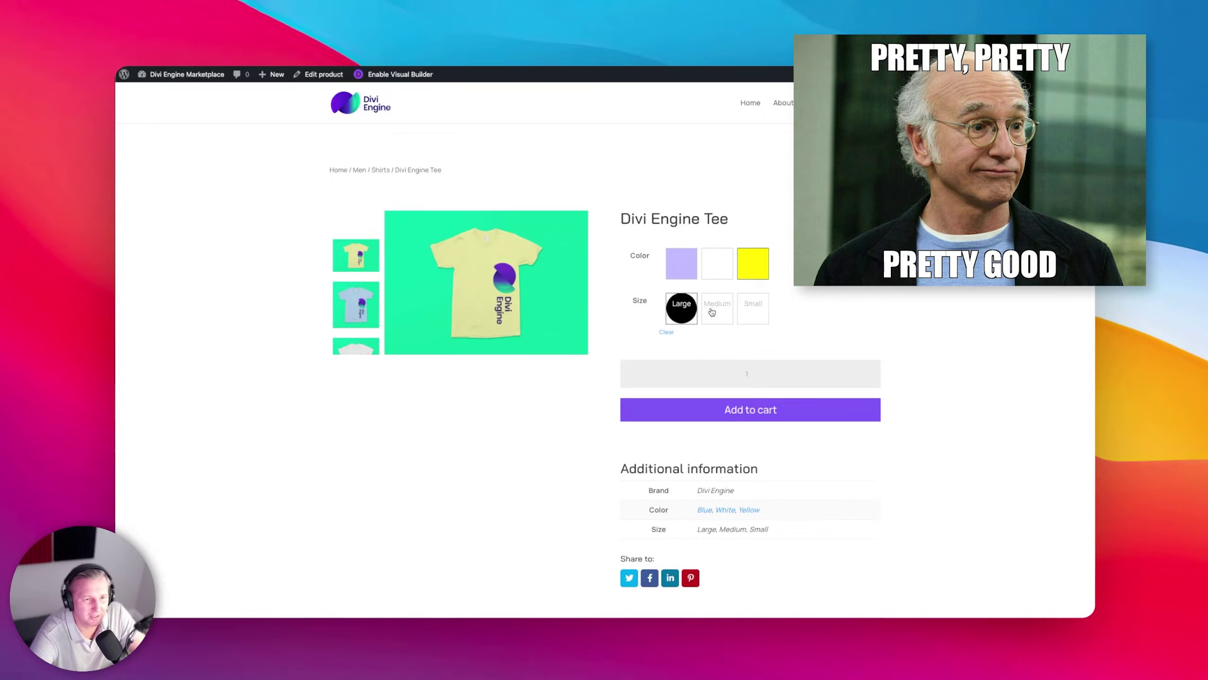
click(711, 309)
click(749, 307)
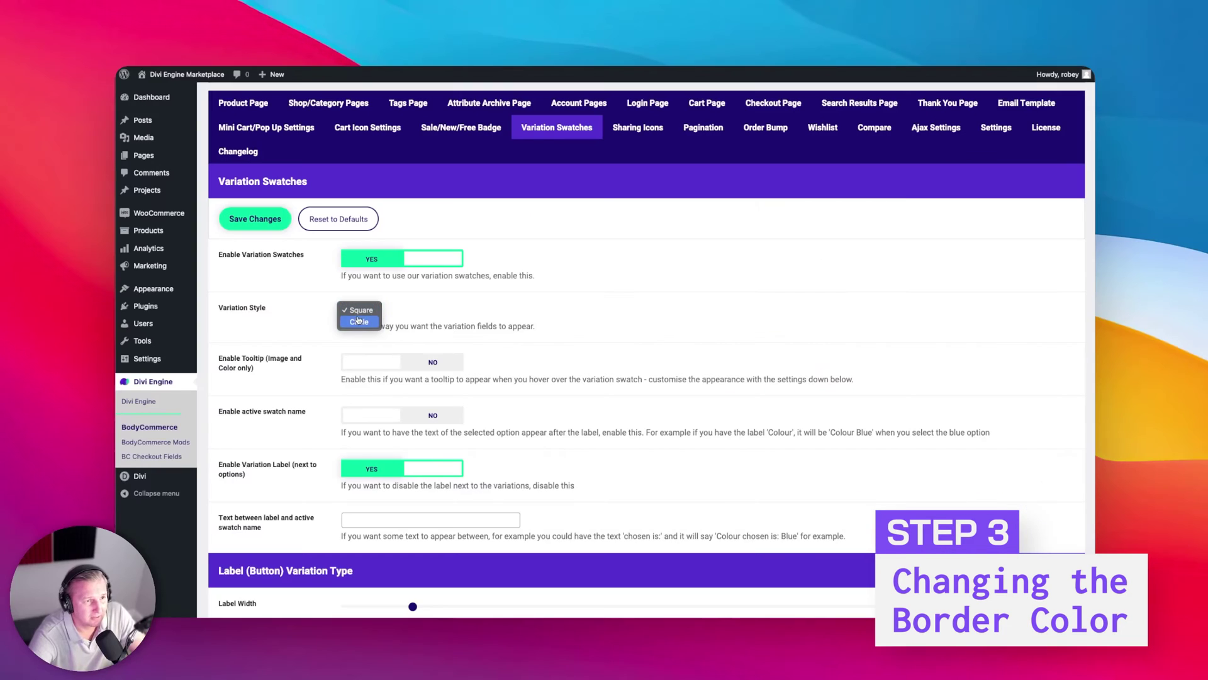
- Set Variation Style to Circle, enable tooltips for image and colour swatches, and save
click(357, 321)
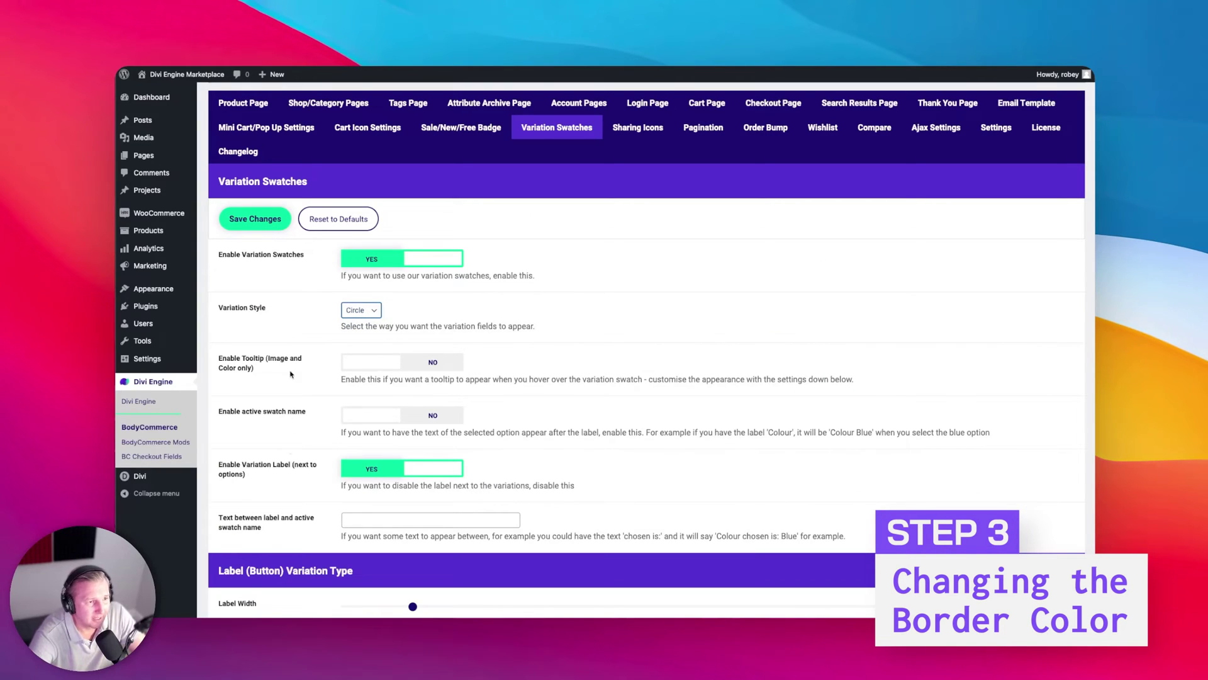
click(356, 368)
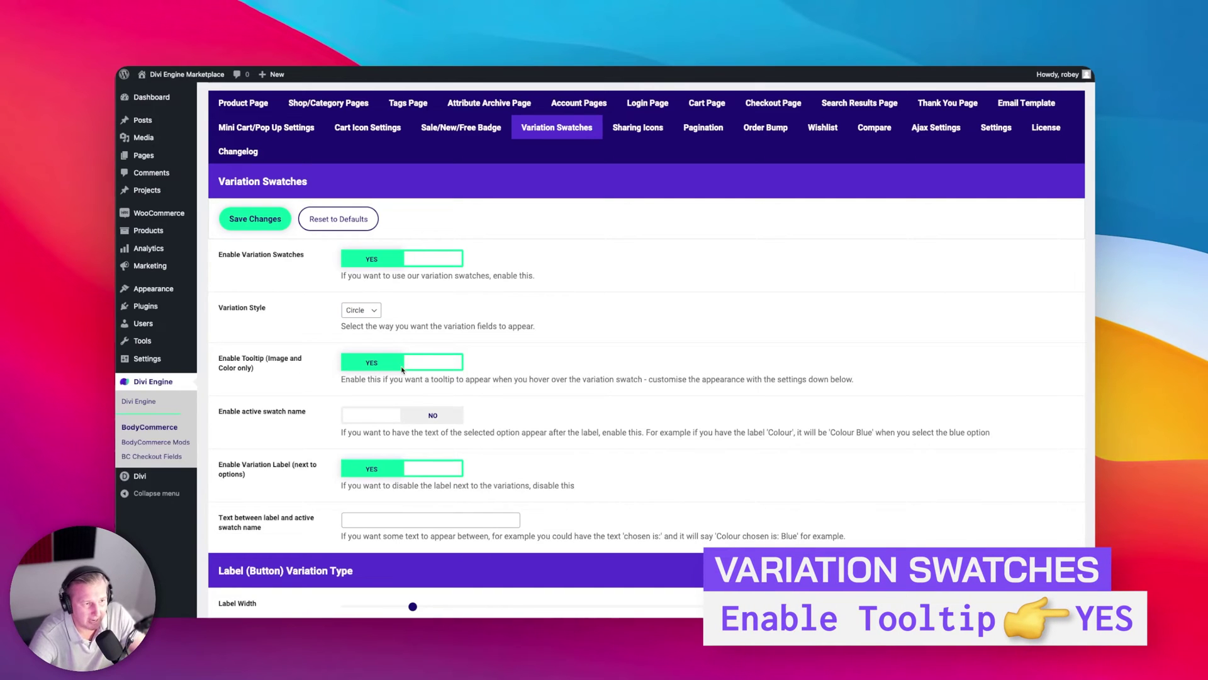
click(253, 218)
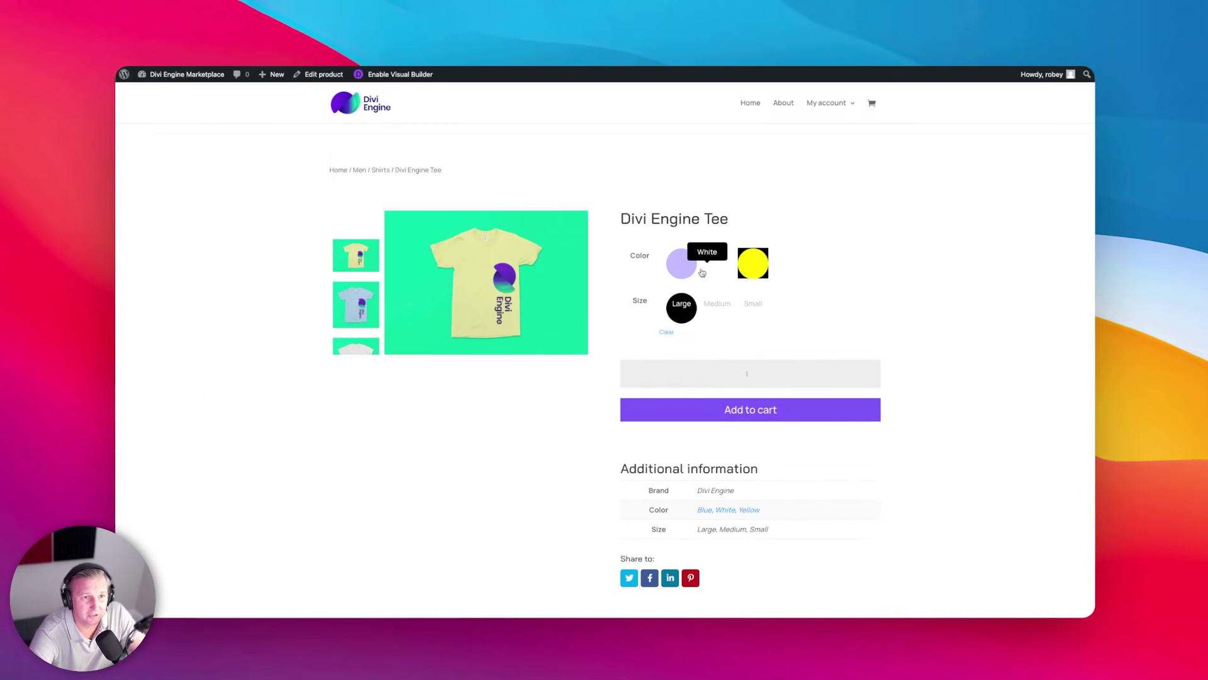
- Cycle through the Blue, White and Yellow swatches to check round shapes and tooltips, ending on White
click(682, 272)
click(722, 270)
click(689, 271)
click(718, 270)
click(753, 270)
click(720, 272)
click(680, 273)
click(717, 270)
click(752, 270)
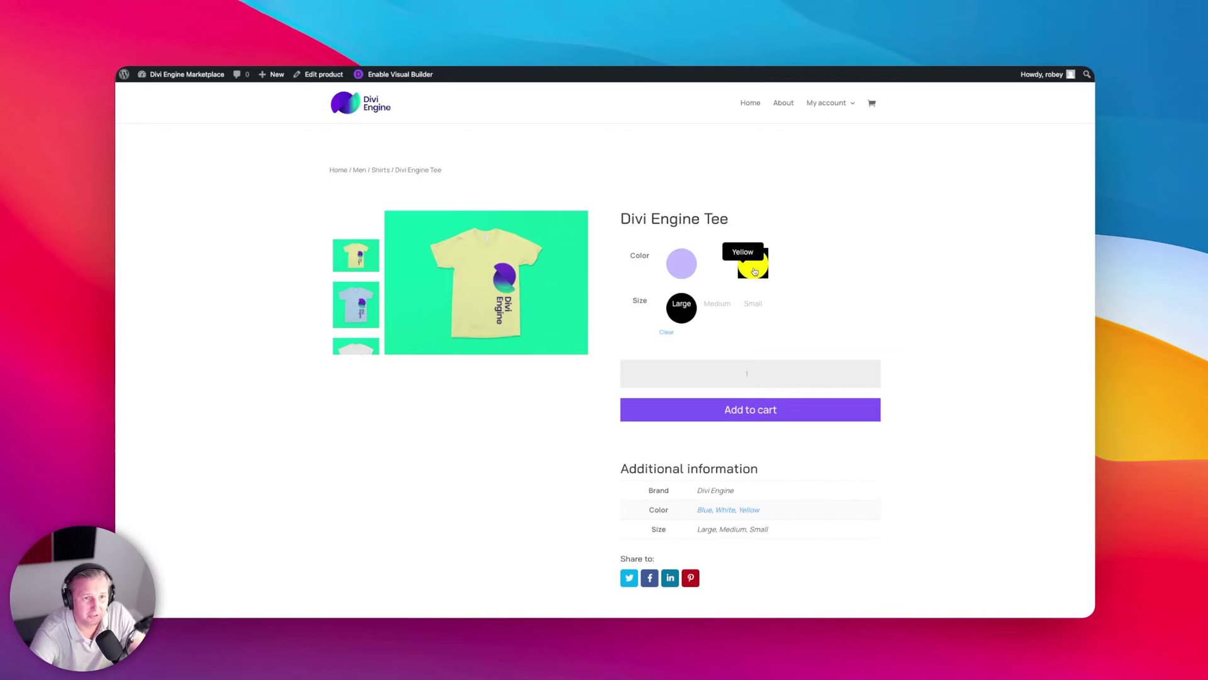
click(682, 274)
click(715, 272)
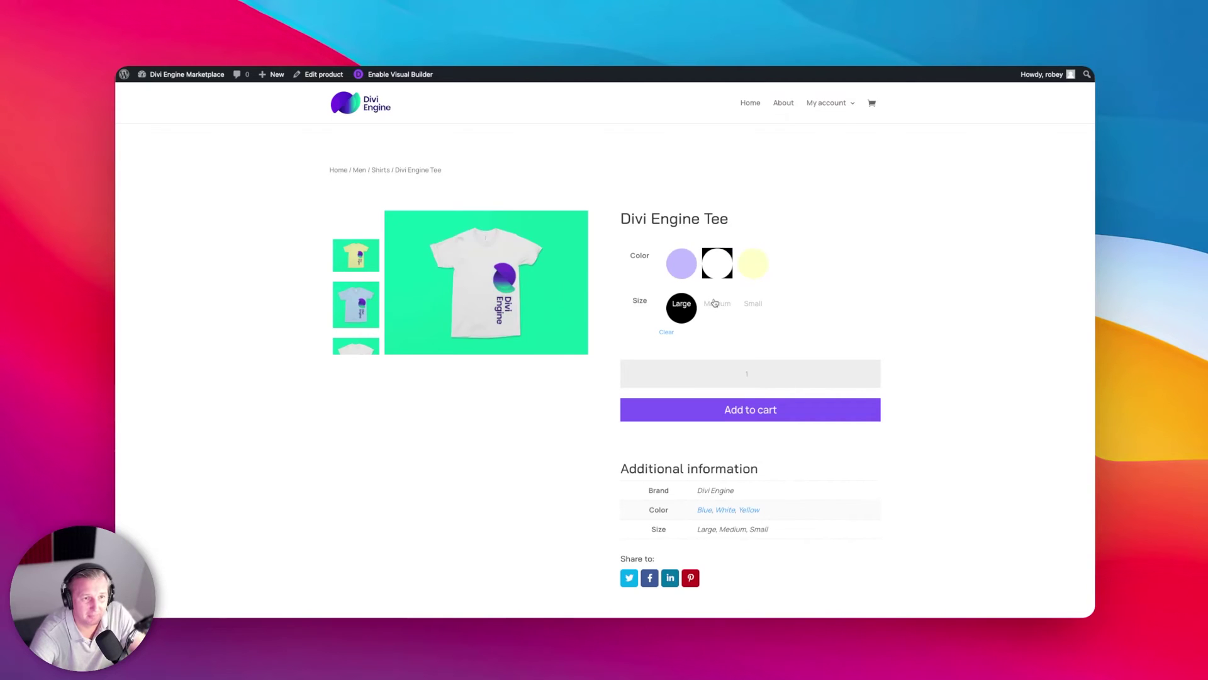
click(681, 267)
click(754, 264)
click(715, 267)
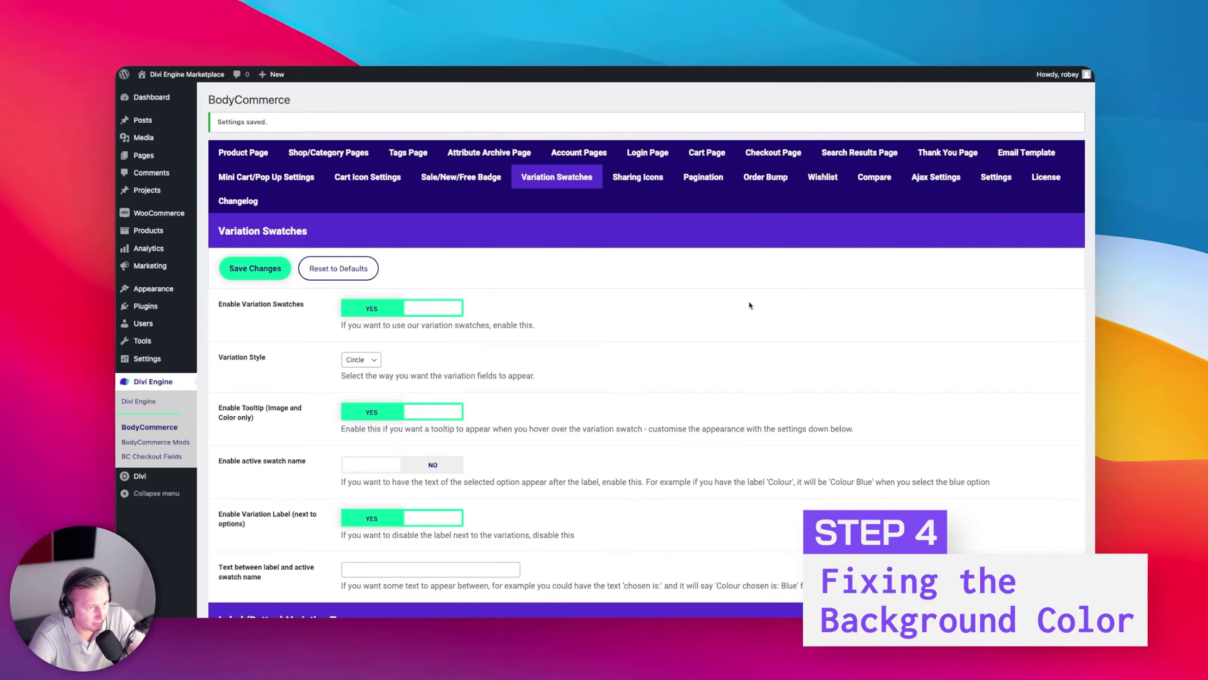
- Raise the Colour Variation Type's Color Border Radius from -1 to 500 px
scroll(740, 307, down, 10)
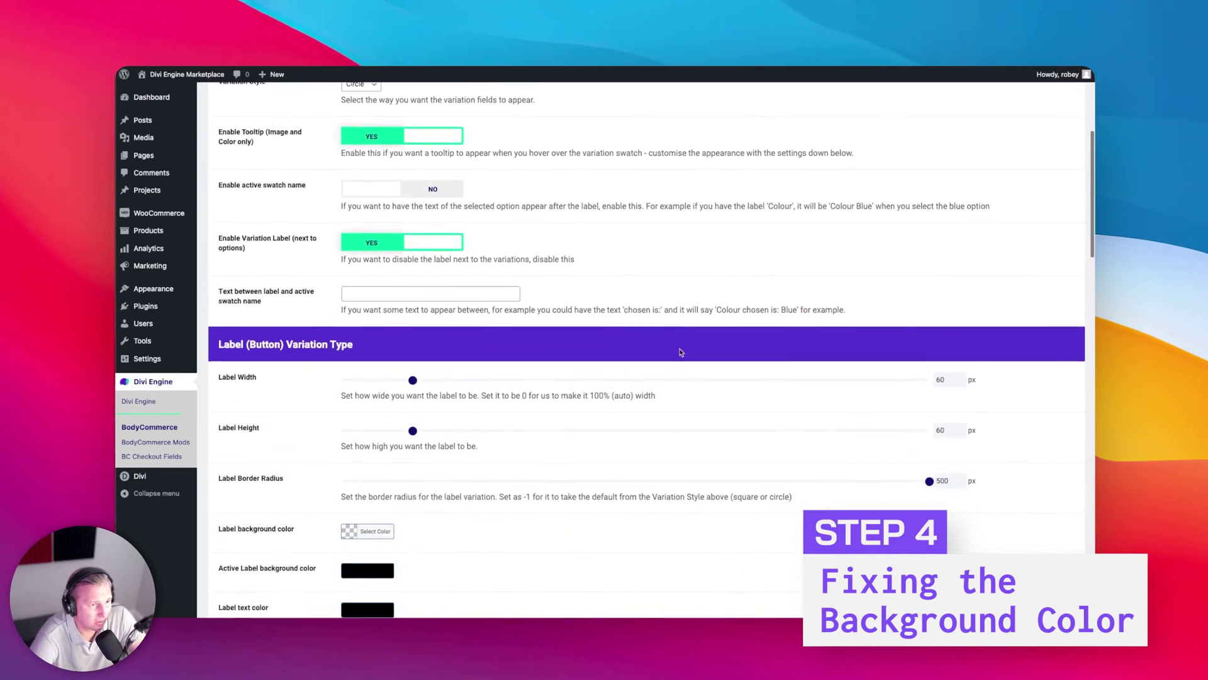
scroll(681, 352, down, 10)
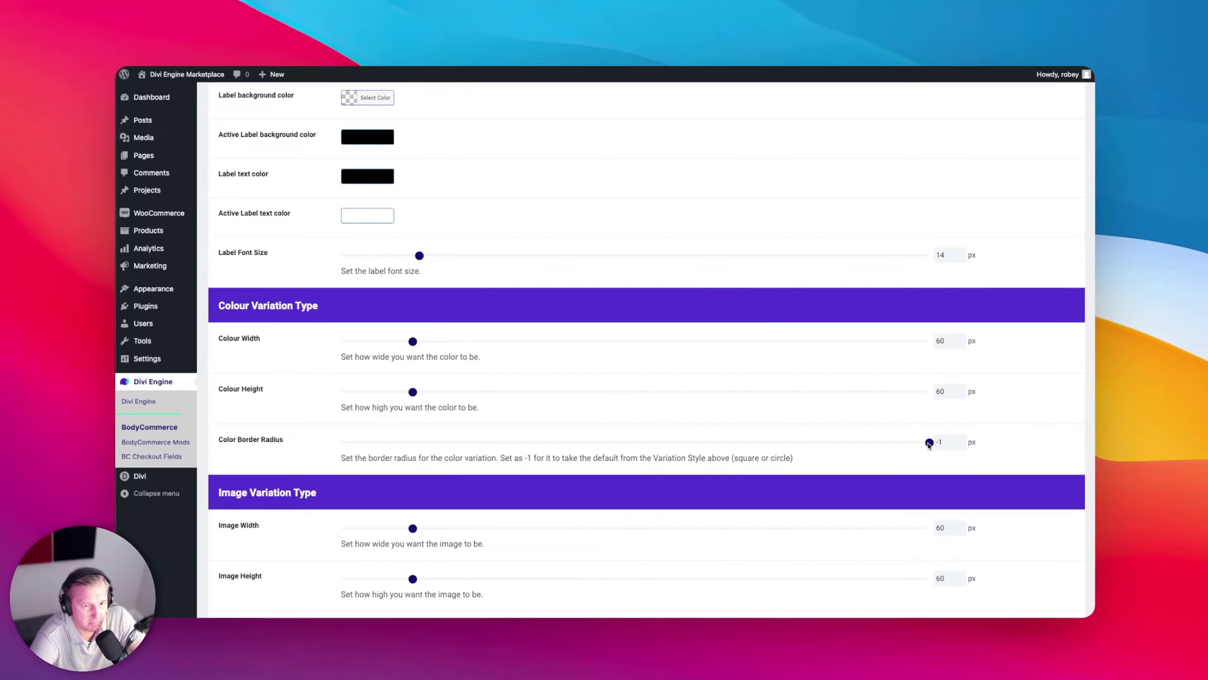
drag(929, 444, 977, 427)
scroll(562, 480, down, 2)
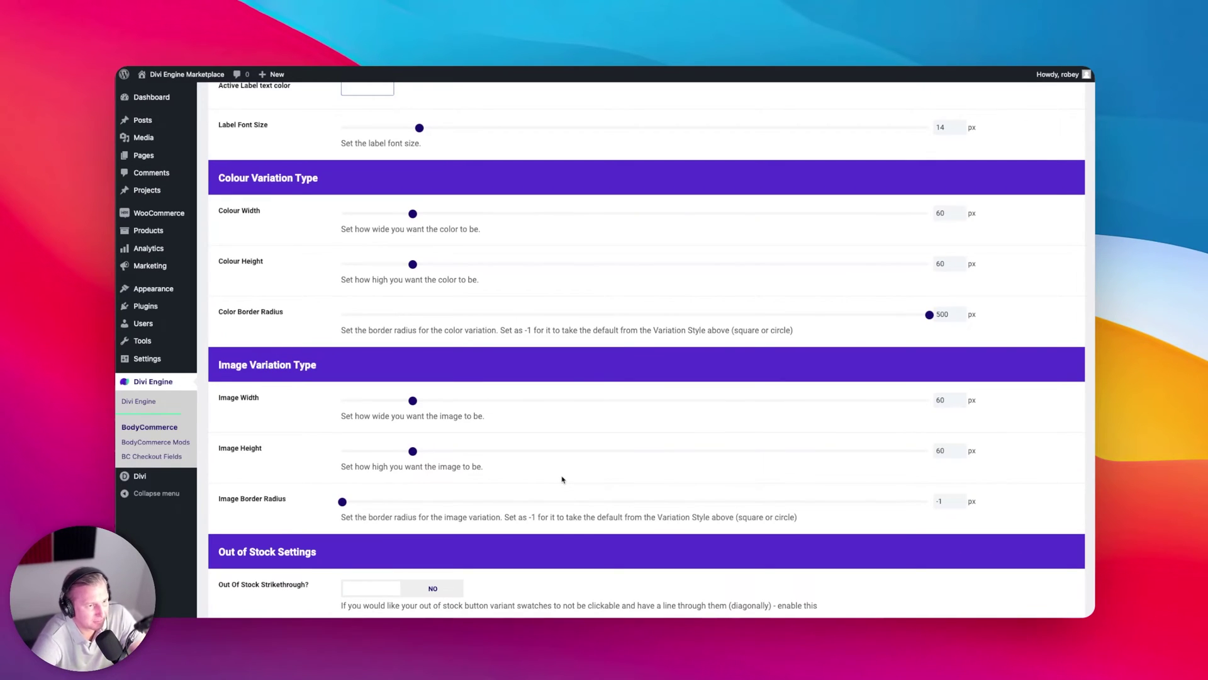
scroll(562, 479, down, 5)
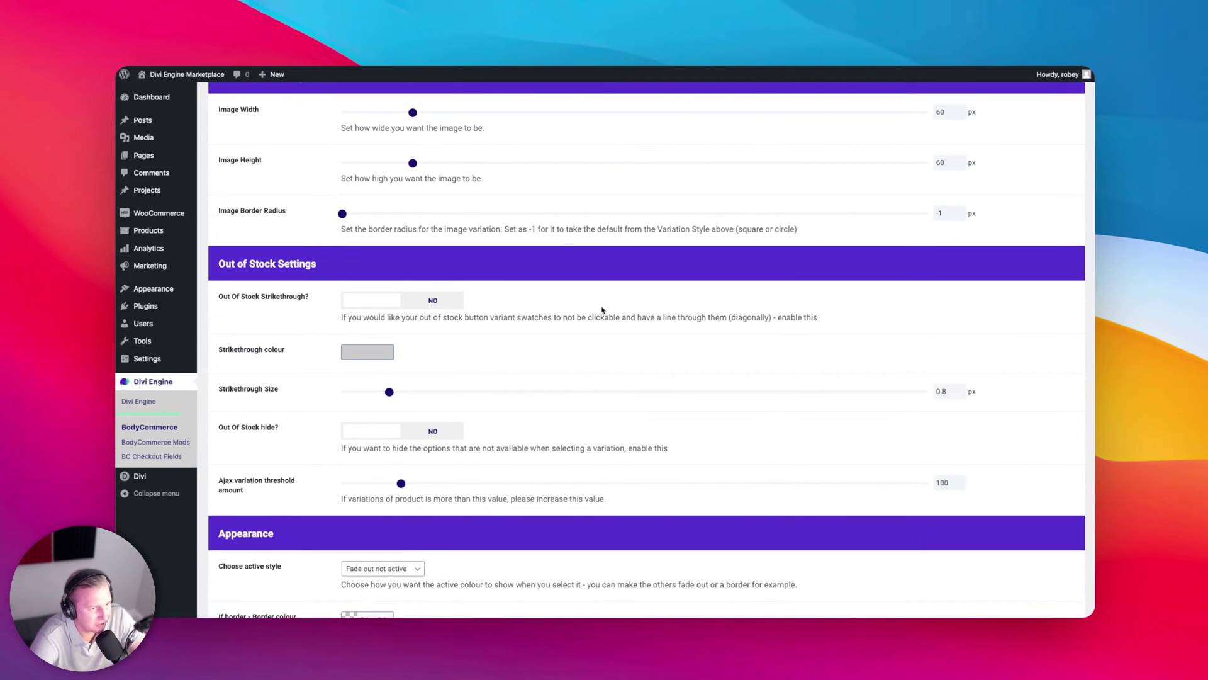
scroll(467, 363, down, 5)
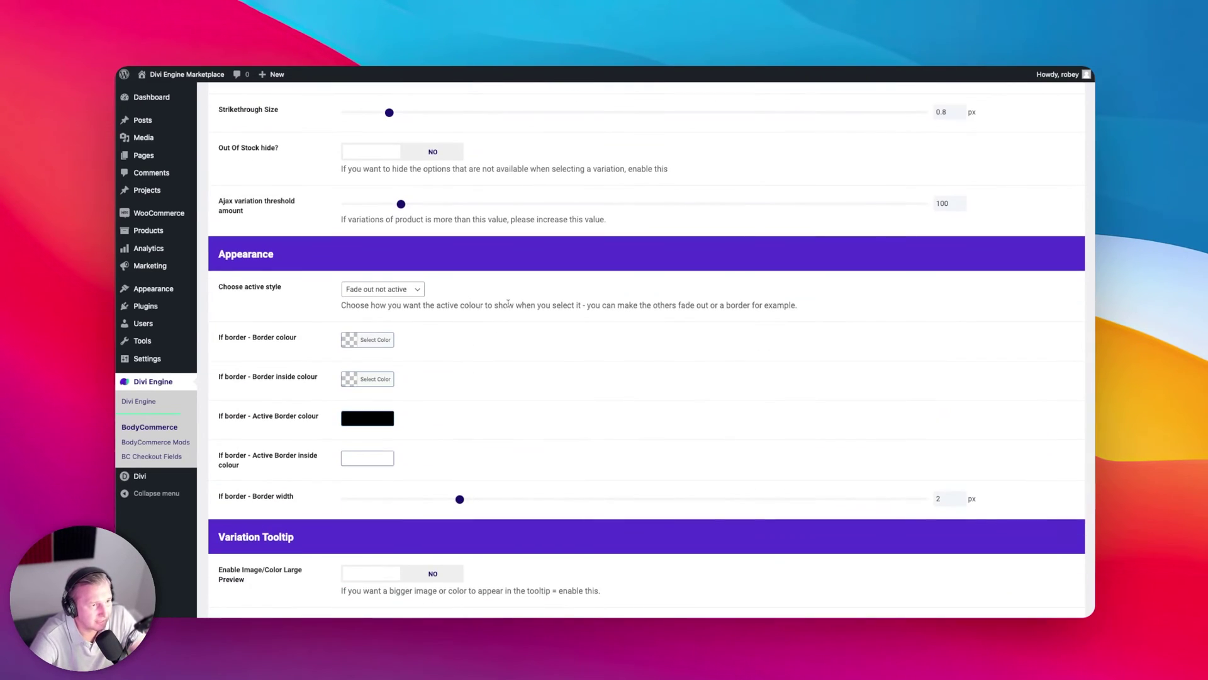
- Mark the active swatch with a border and make the border colour fully opaque black
click(410, 289)
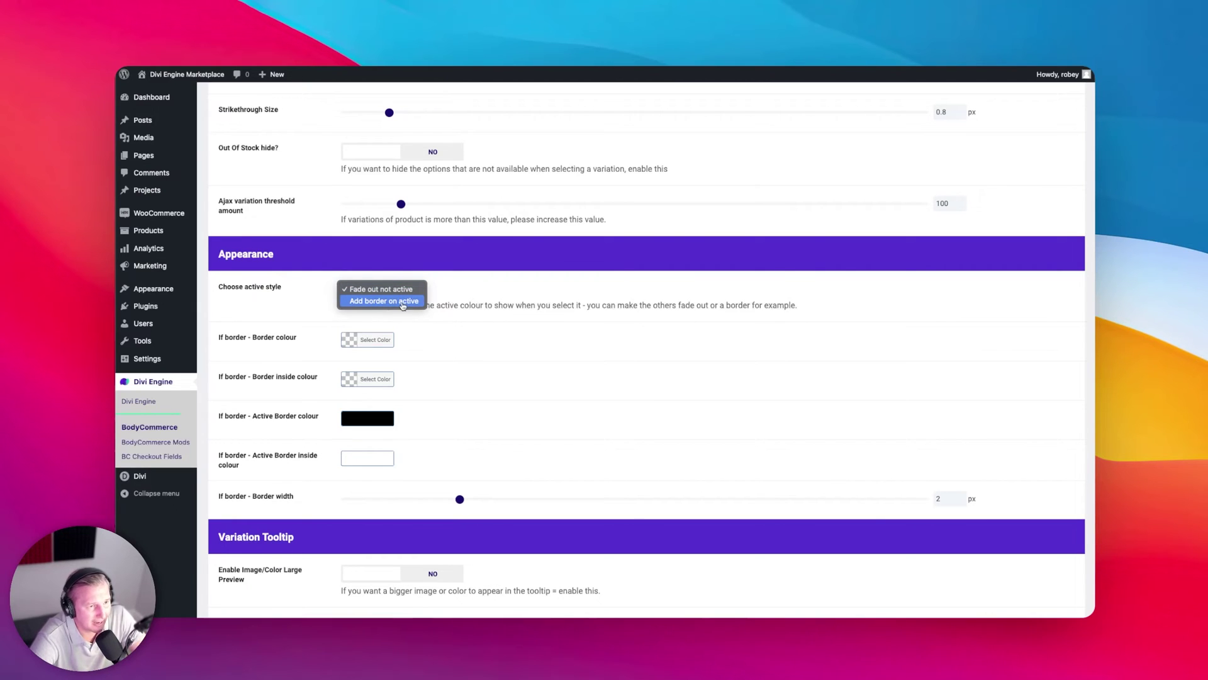
click(403, 302)
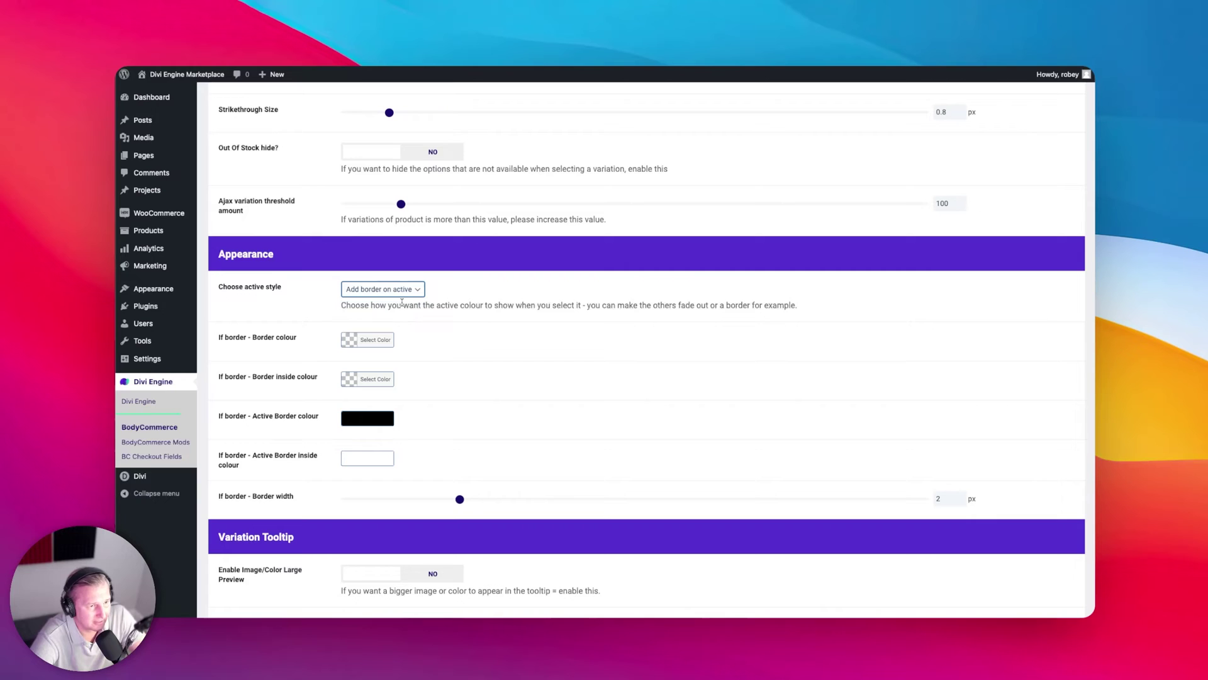
click(351, 345)
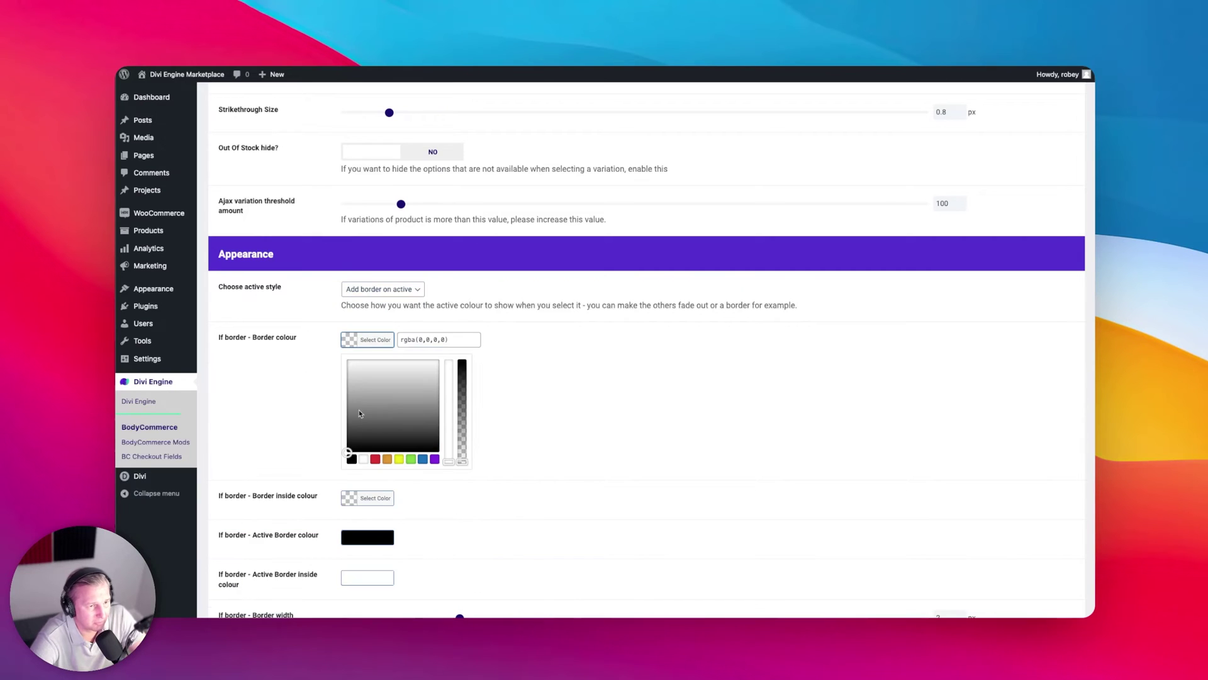
click(350, 461)
drag(465, 468, 464, 351)
click(588, 407)
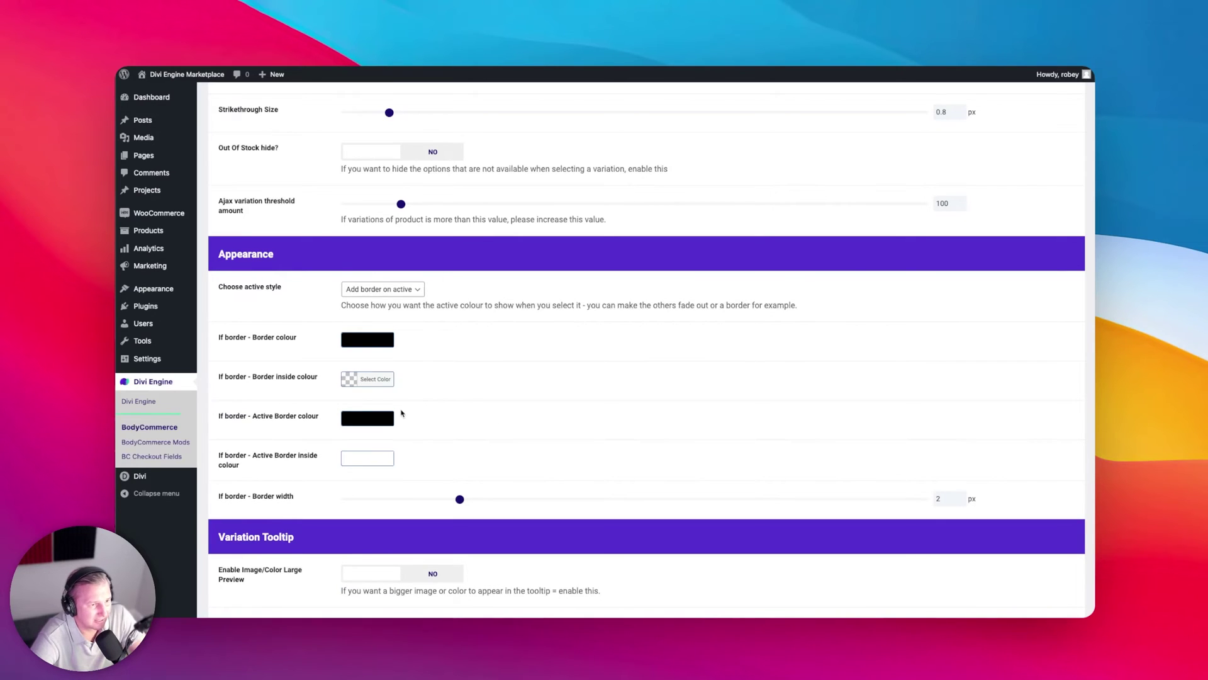
scroll(435, 432, down, 1)
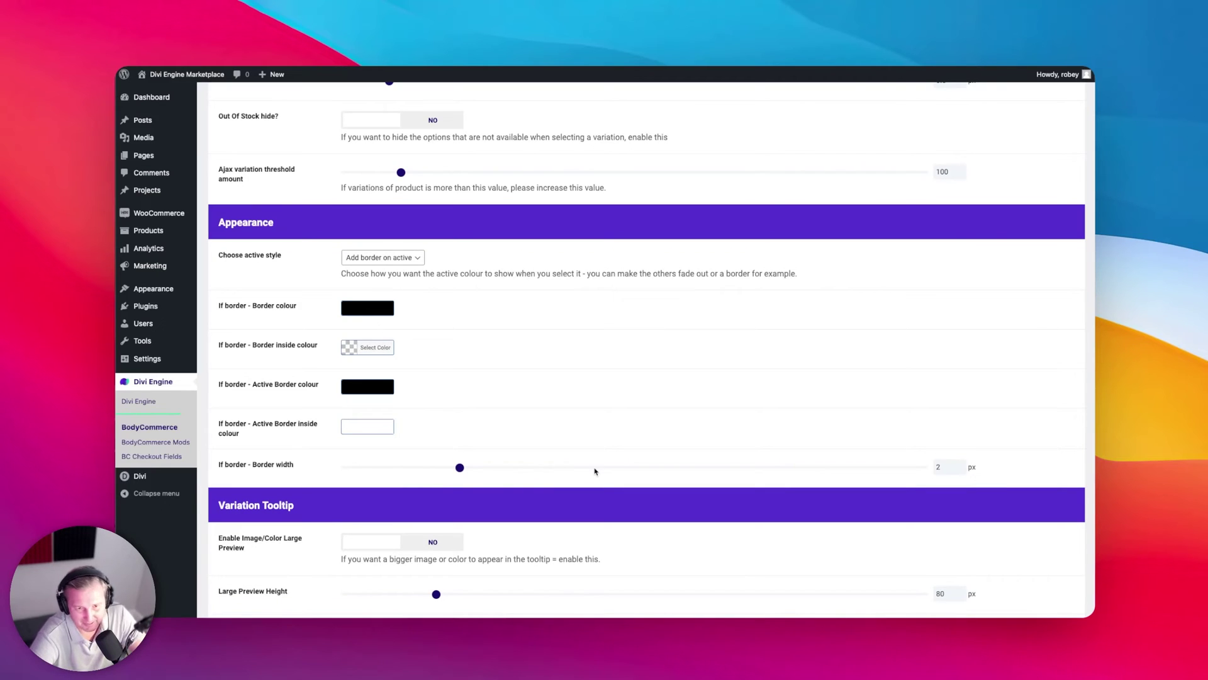
scroll(466, 418, down, 5)
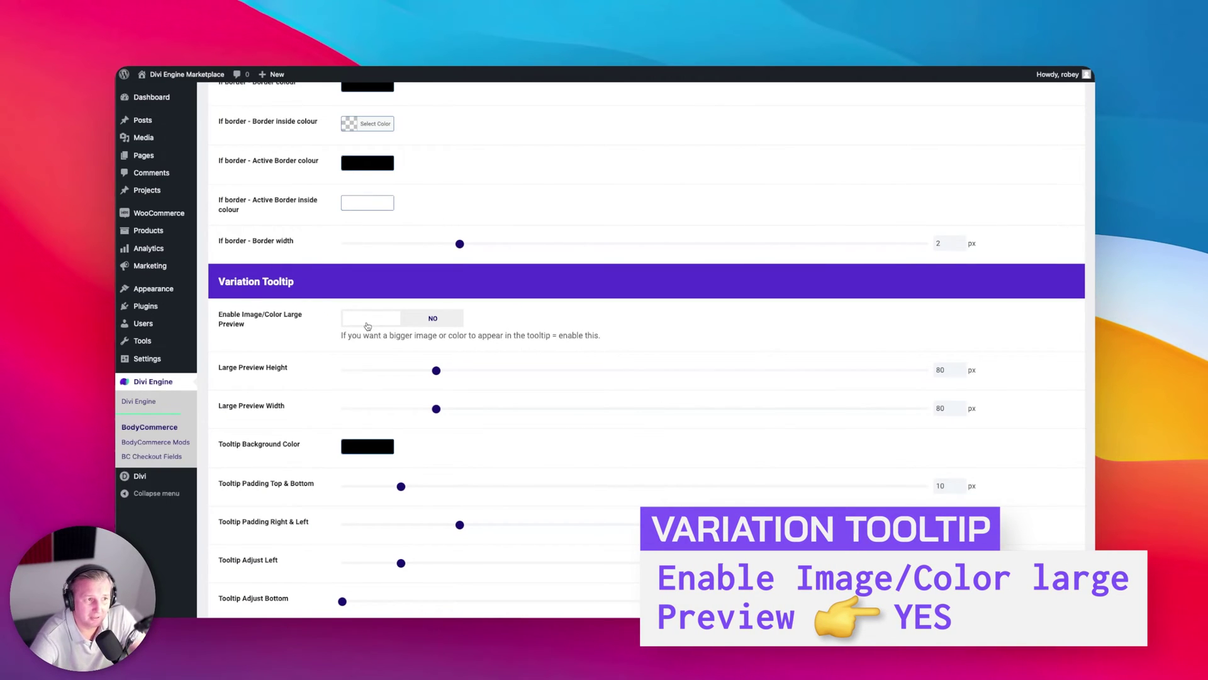
- Switch 'Enable Image/Color Large Preview' to YES and save the swatch settings
click(367, 325)
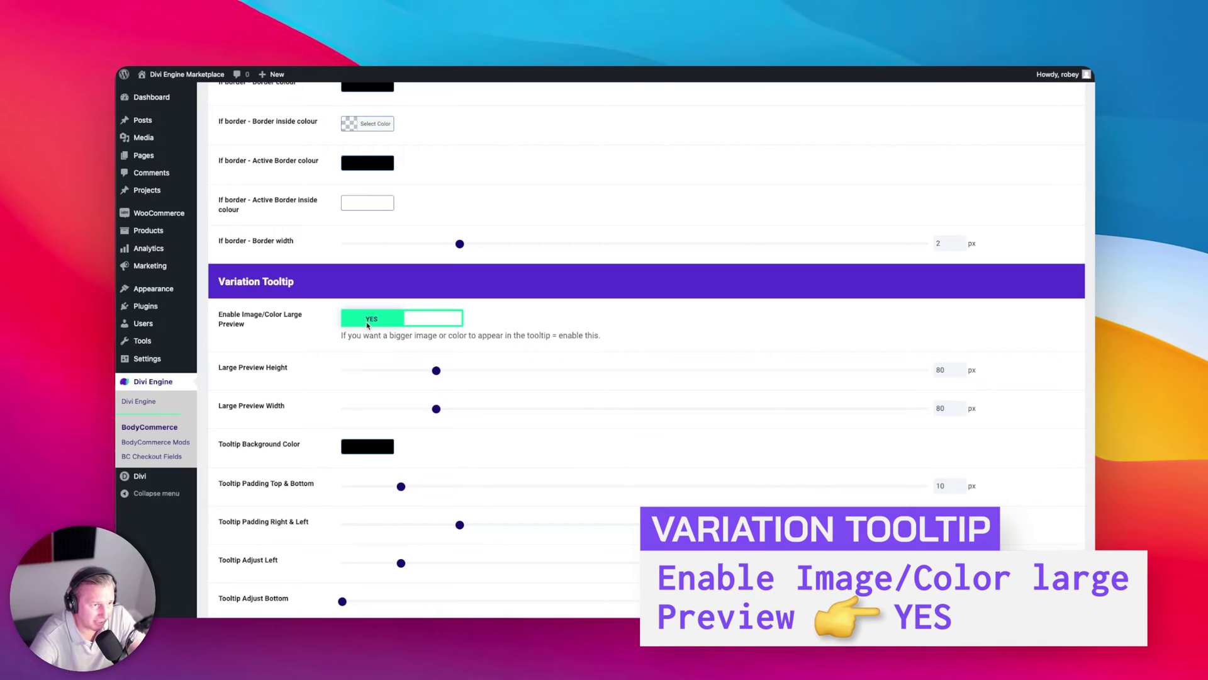
scroll(274, 438, down, 5)
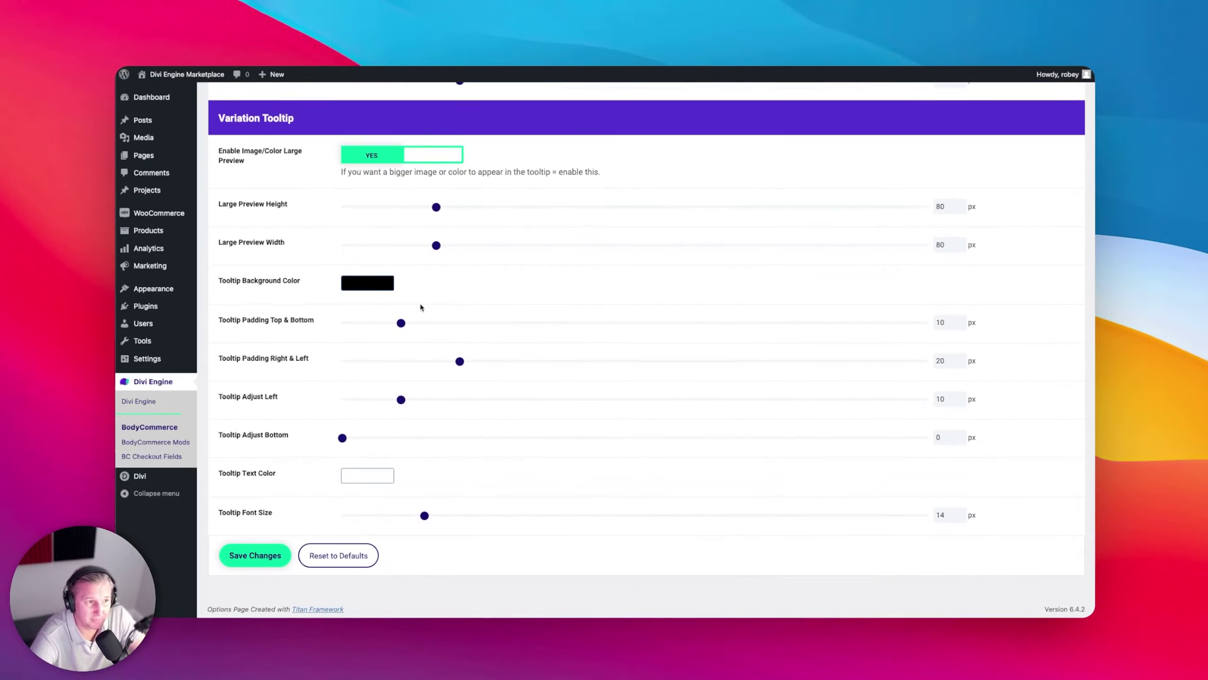
click(242, 556)
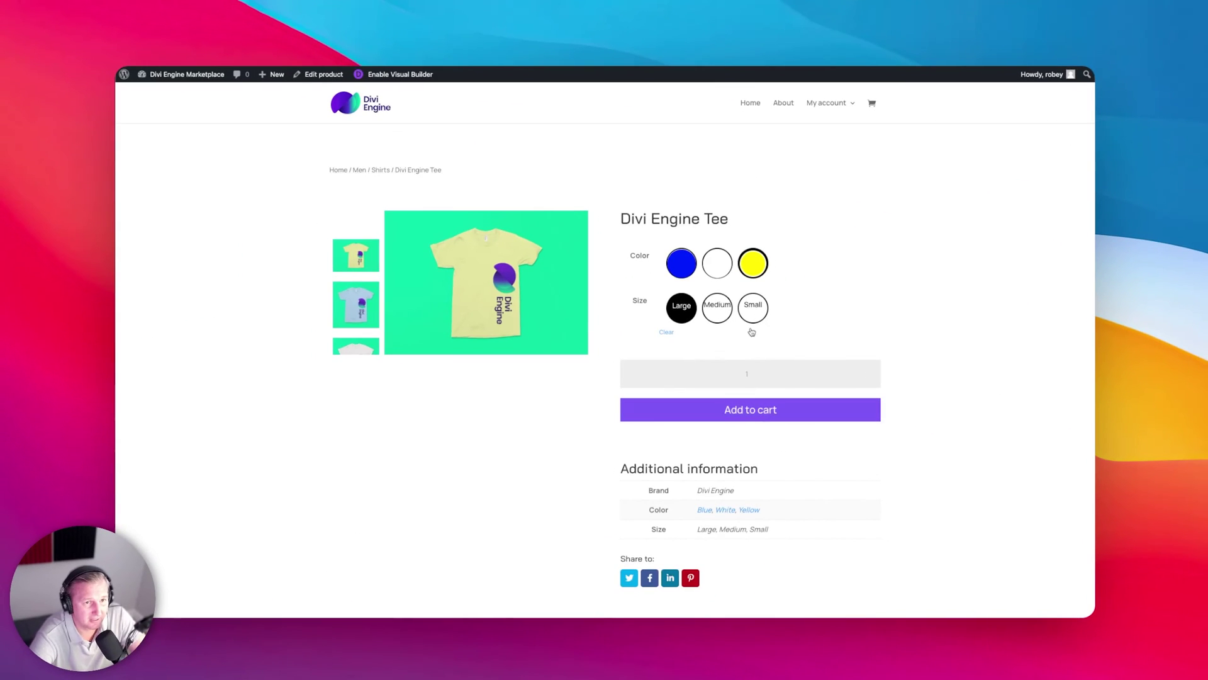
- Try the Small, Medium and Large size swatches on the Divi Engine Tee page
click(753, 308)
click(718, 314)
click(682, 315)
click(720, 313)
click(756, 309)
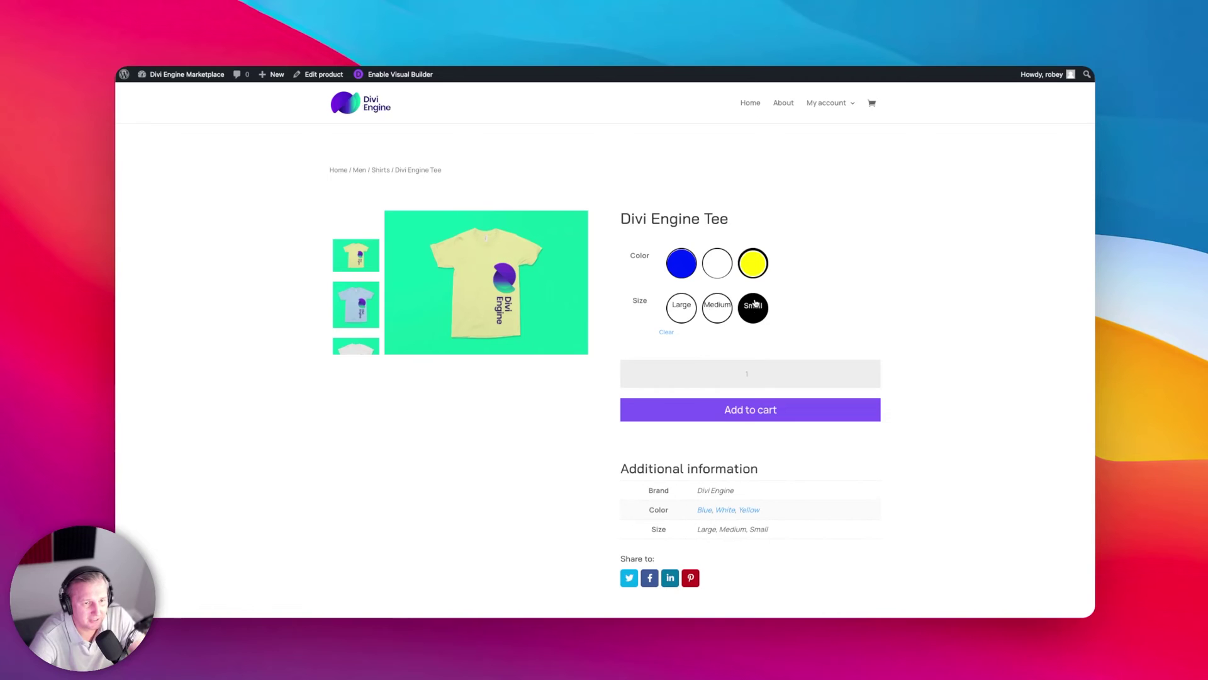
- Choose the Blue and Yellow colour swatches, then try the sizes and finish on Large
click(681, 264)
click(752, 270)
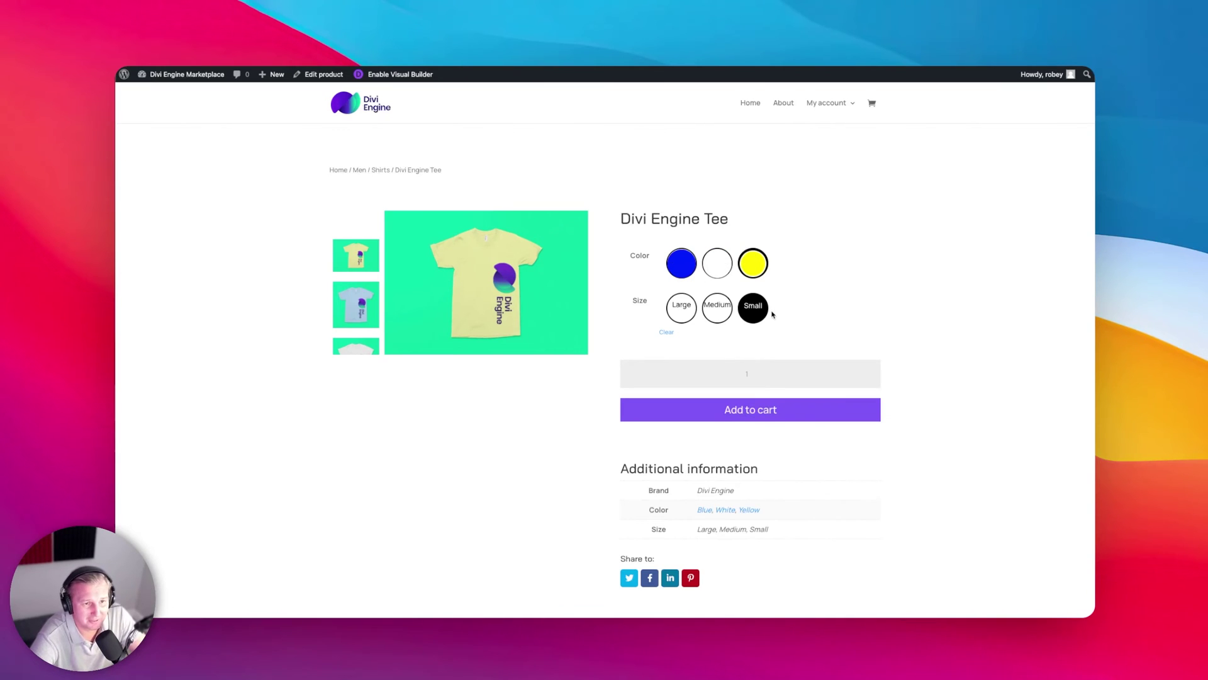
click(673, 315)
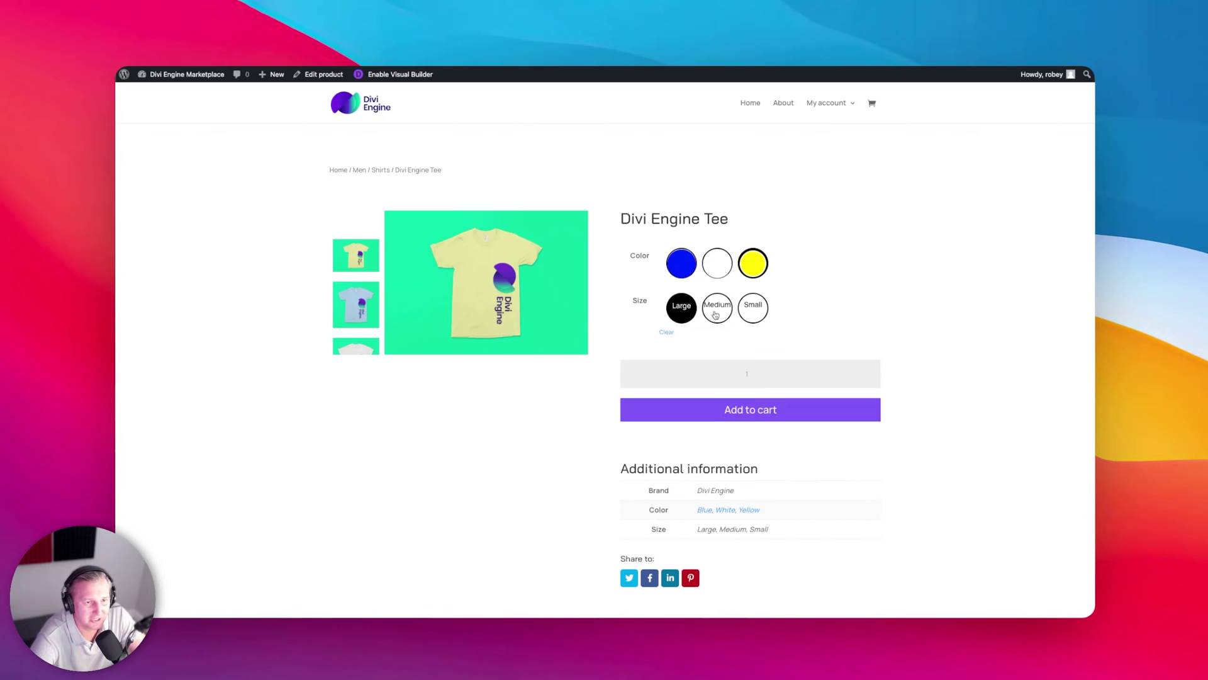
click(716, 314)
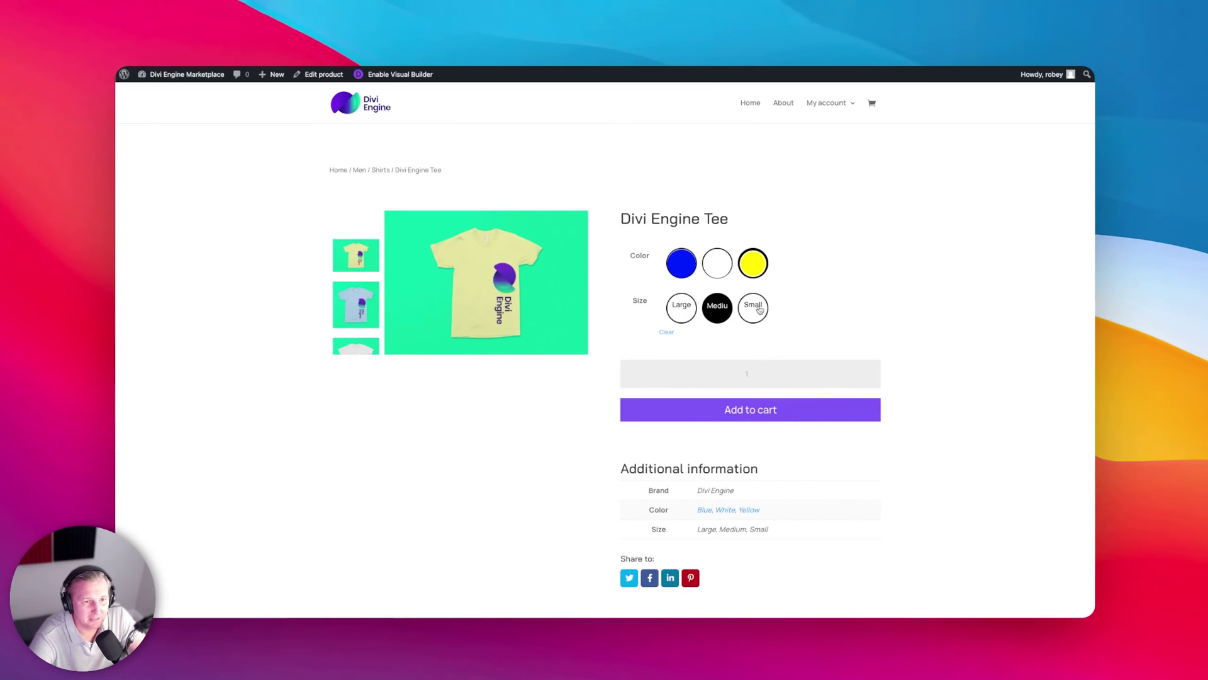
click(759, 310)
click(673, 312)
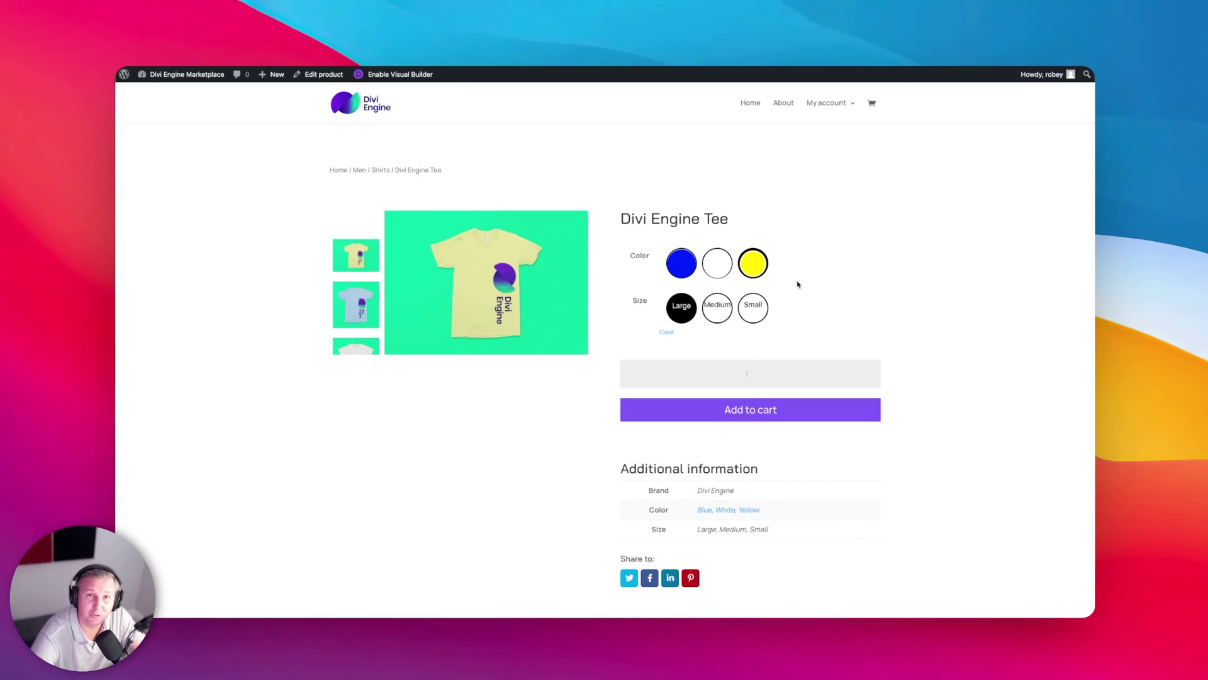
- Clear the chosen variation options and check the large colour preview tooltip on the swatches
scroll(797, 285, down, 2)
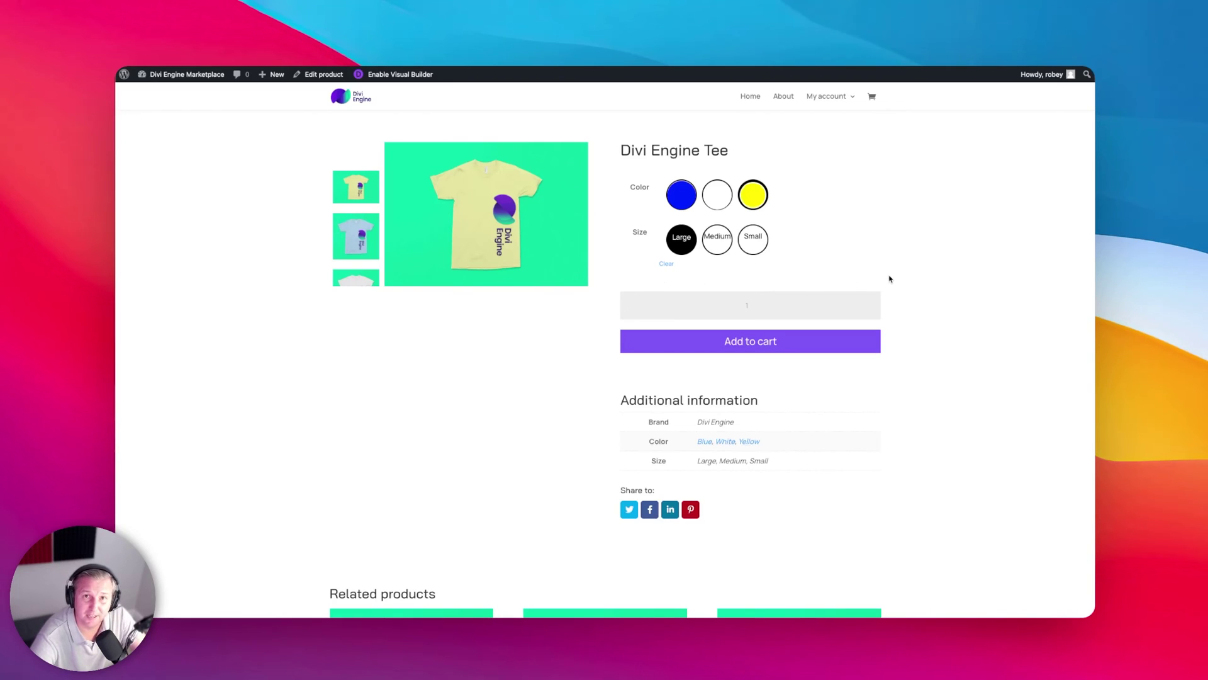
click(668, 265)
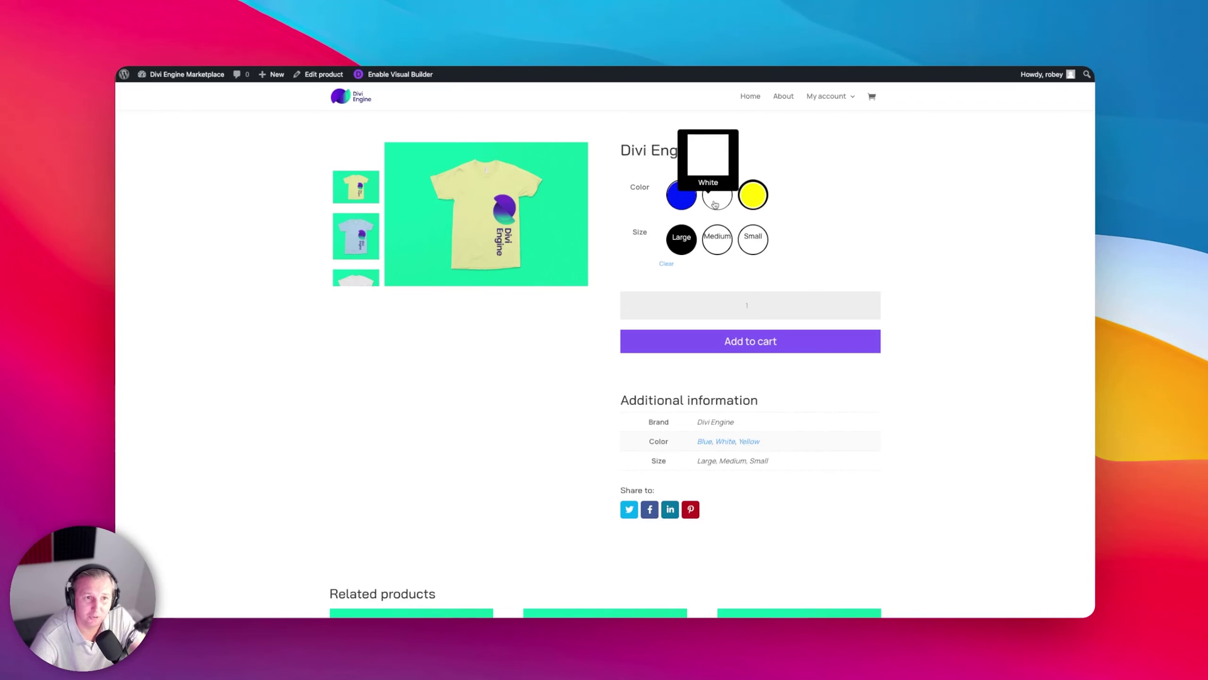
mouse_move(755, 200)
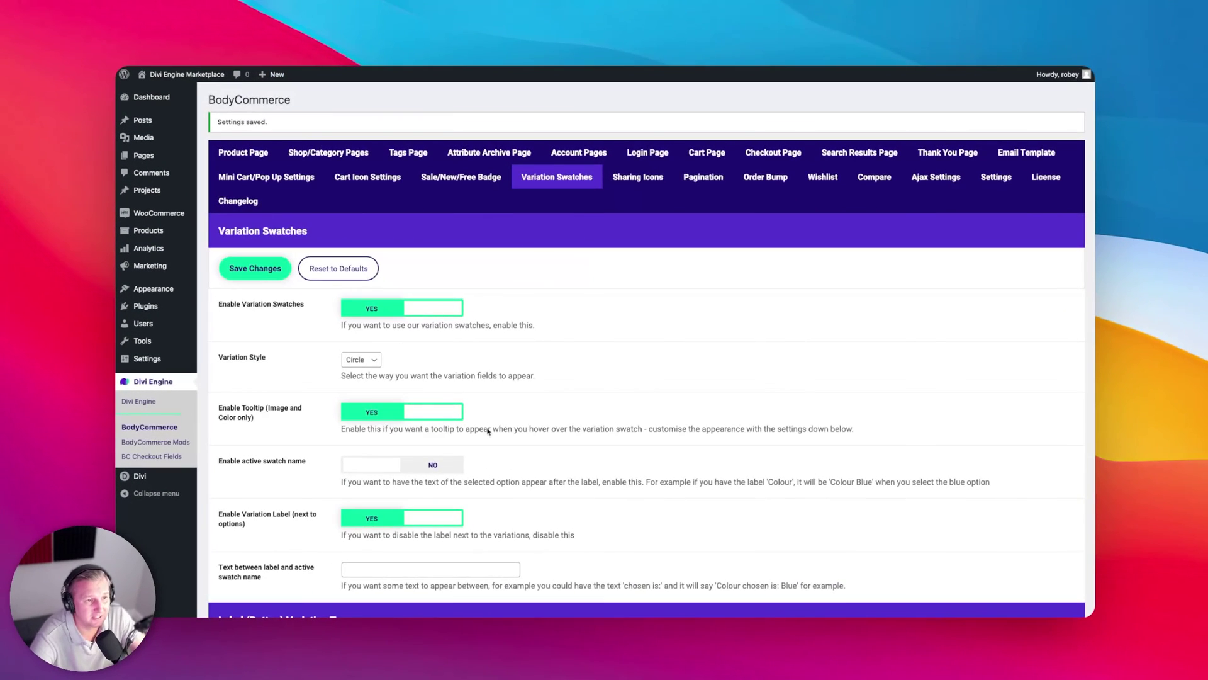
scroll(488, 431, down, 20)
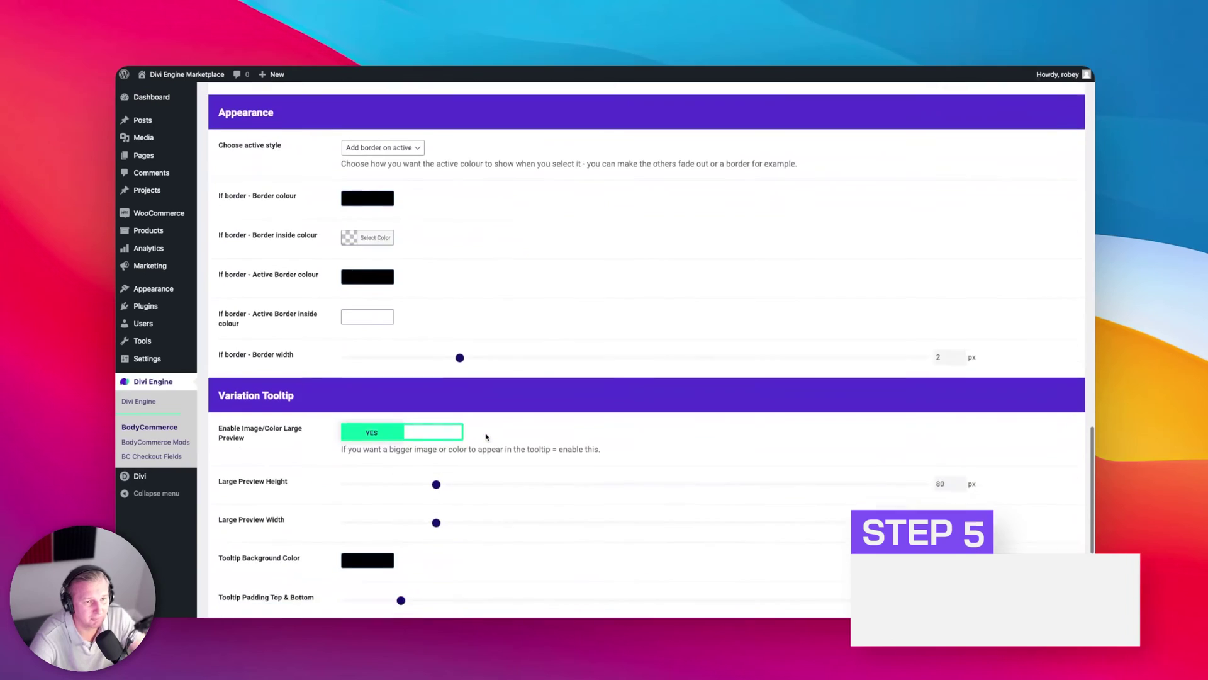
- Set the large preview height and width to 100 px
double_click(948, 208)
text(100)
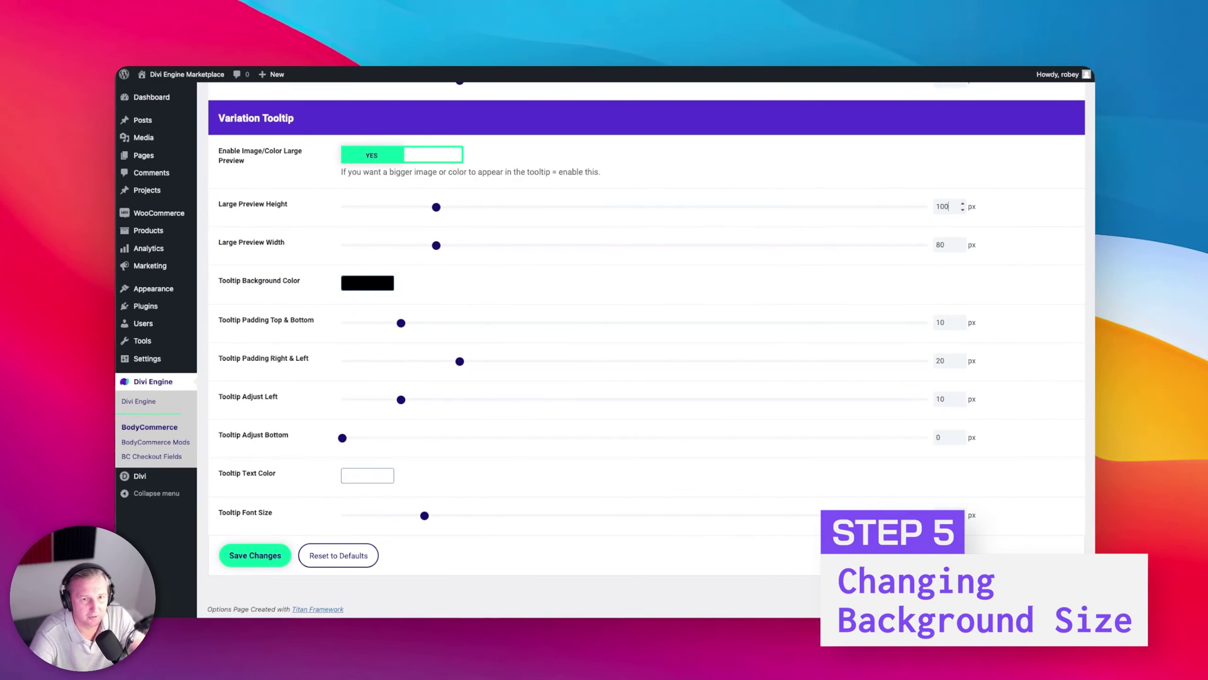
double_click(942, 244)
text(100)
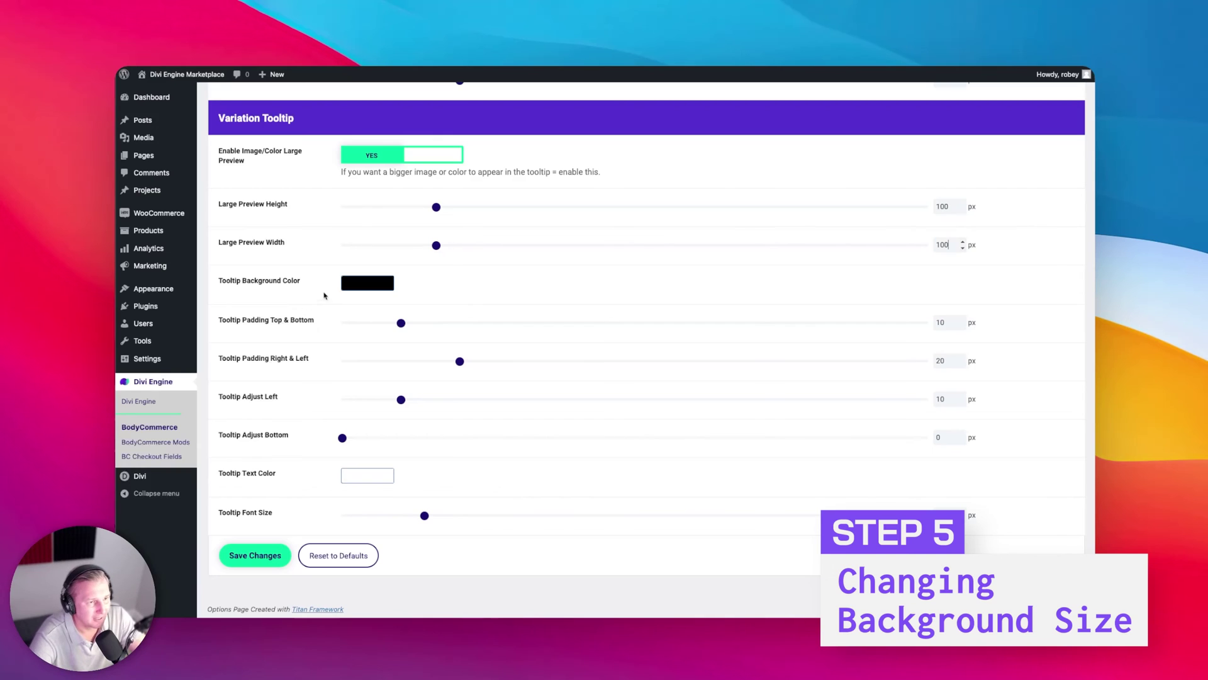
- Make the tooltip background semi-transparent black (alpha 0.38) and save the settings
click(342, 288)
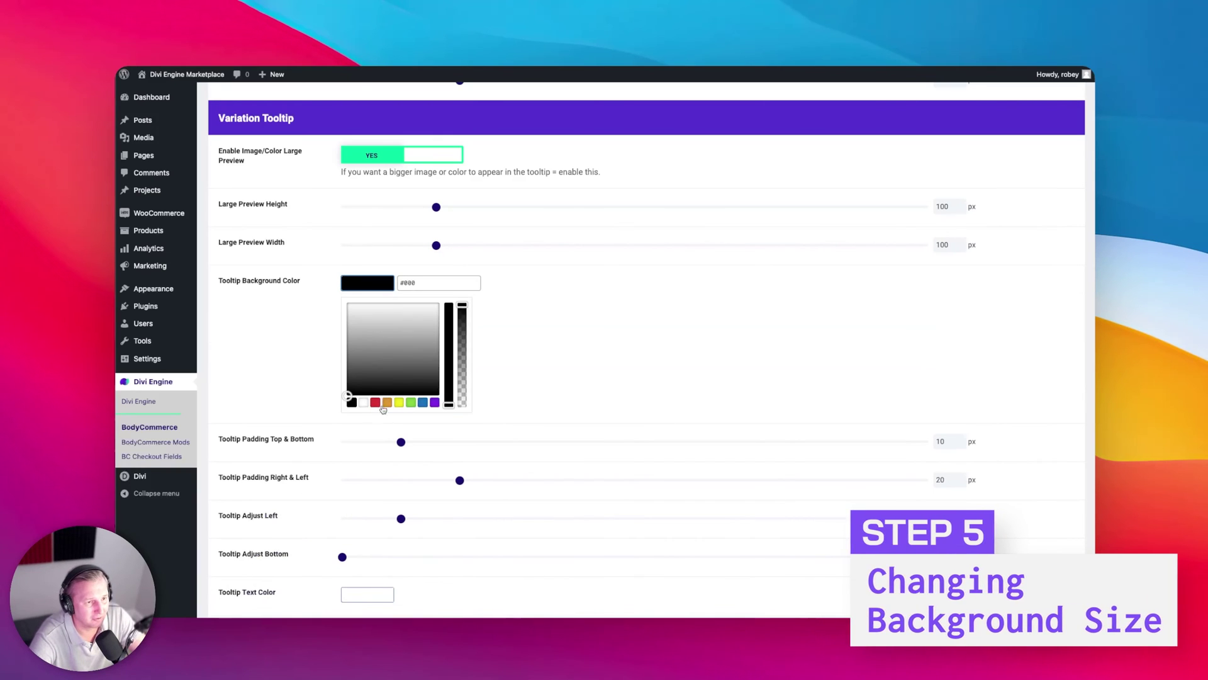
click(464, 369)
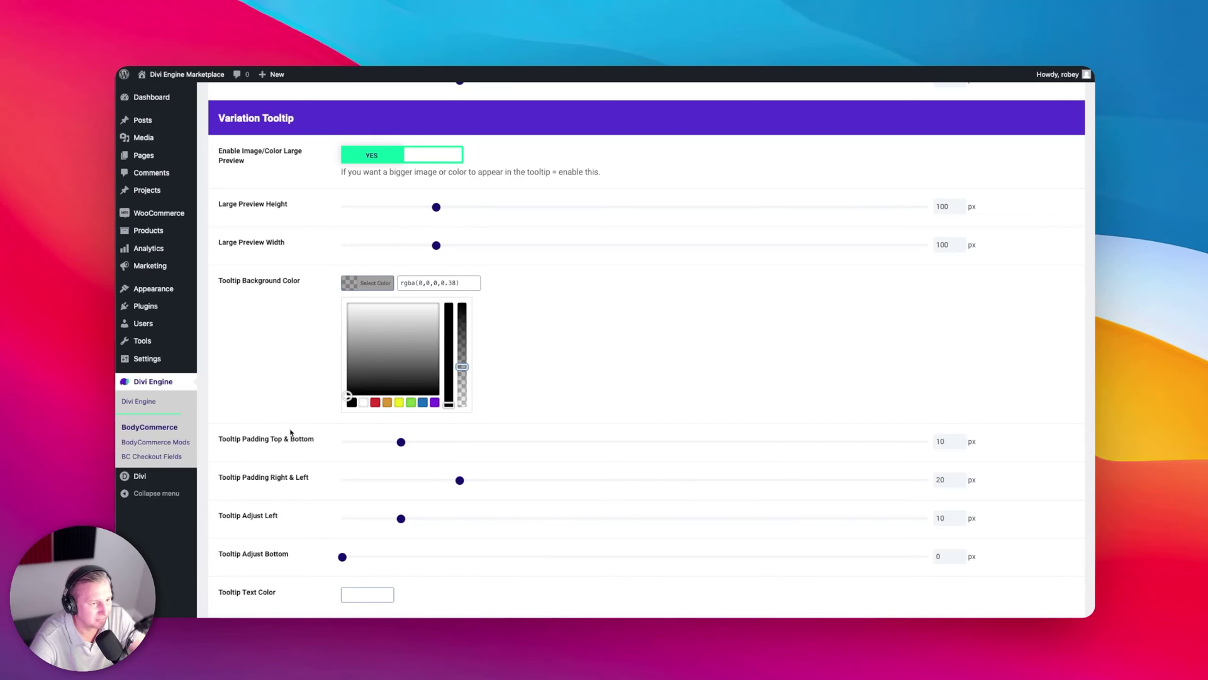
scroll(289, 434, down, 3)
click(249, 555)
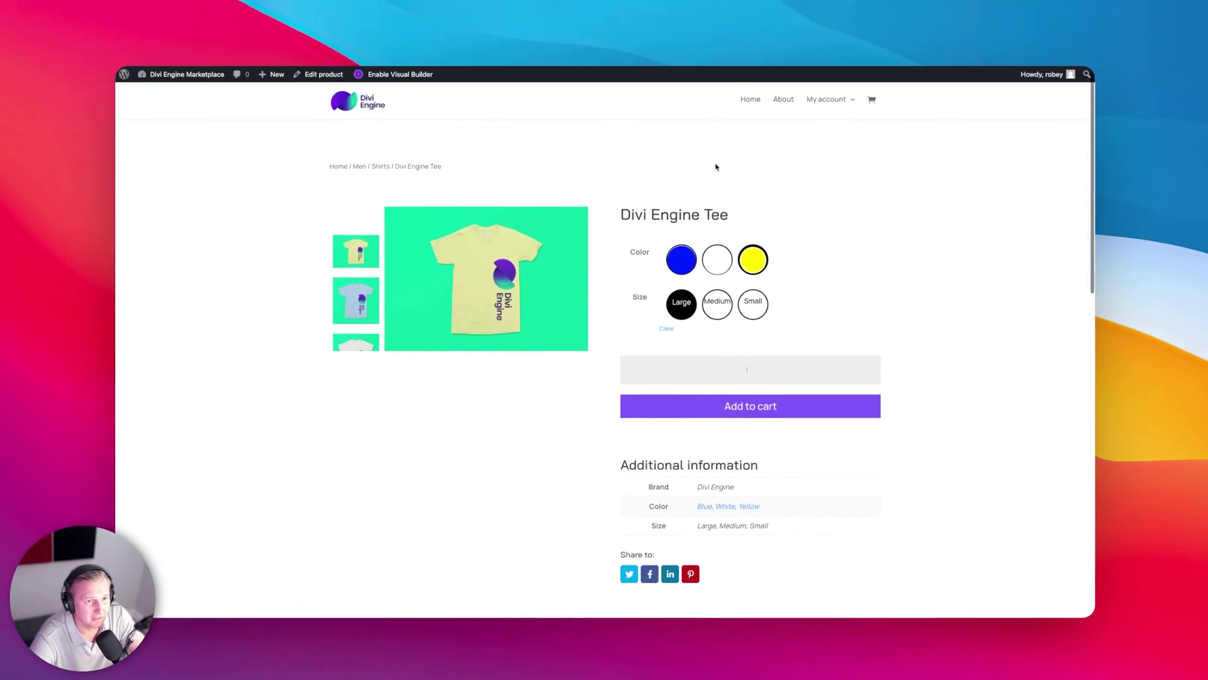
mouse_move(751, 275)
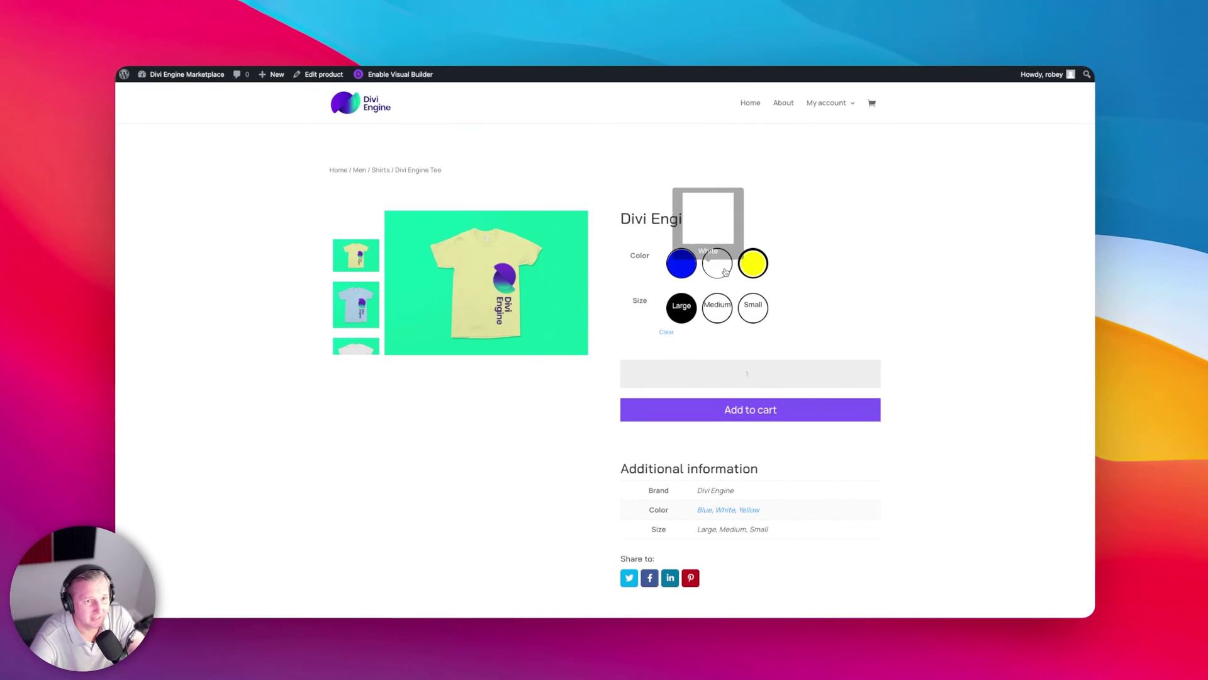